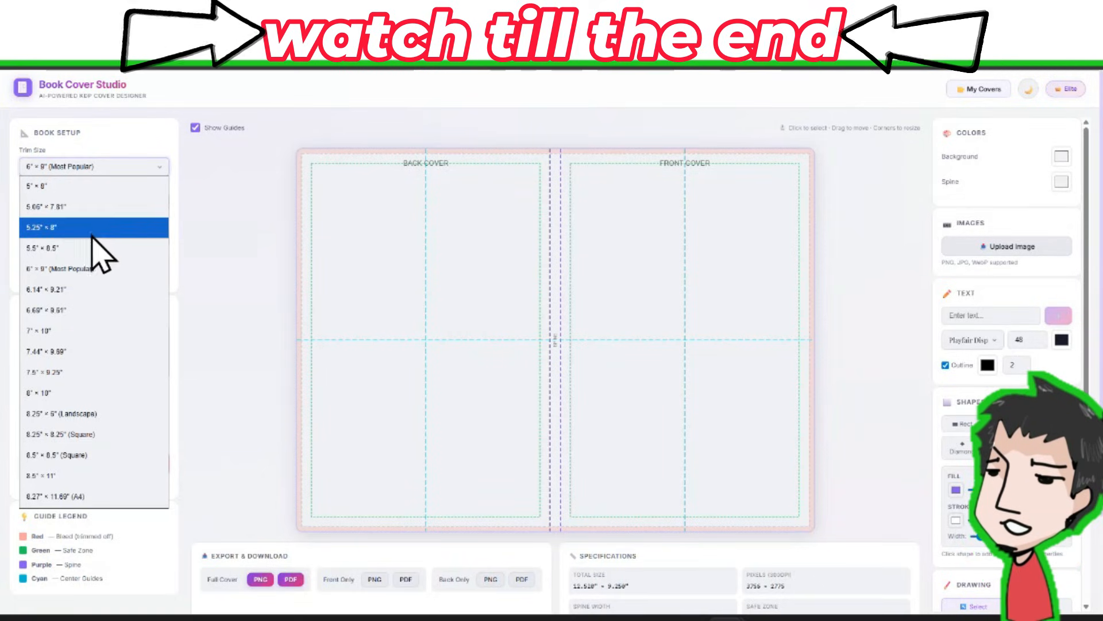
Set the book's trim size to 8.5" × 11" and choose White Paper as the paper type.
click(125, 268)
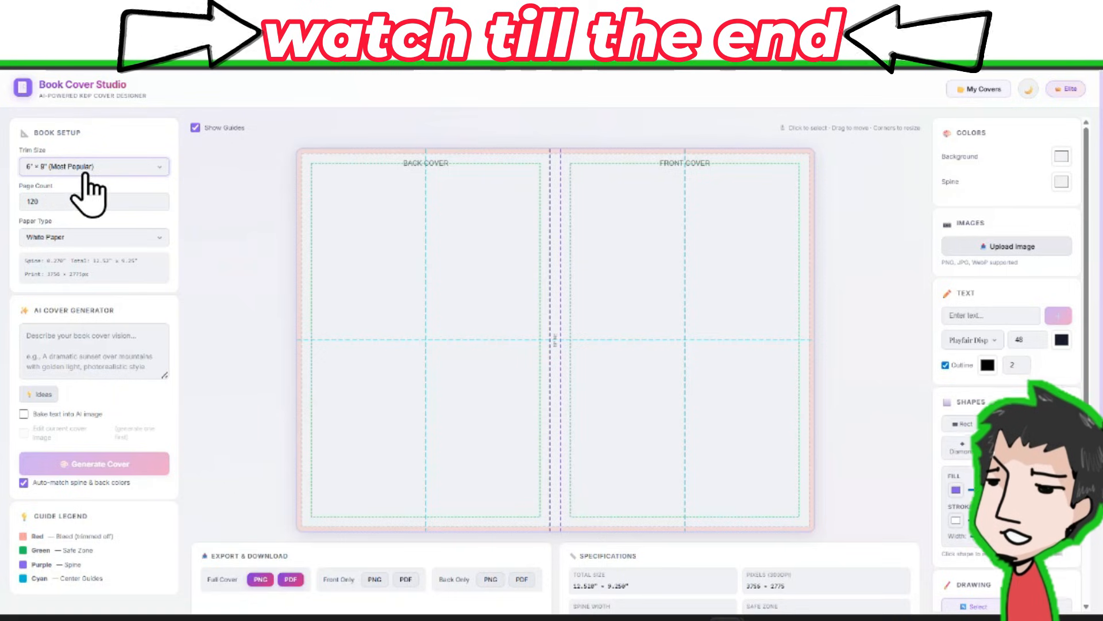
click(105, 168)
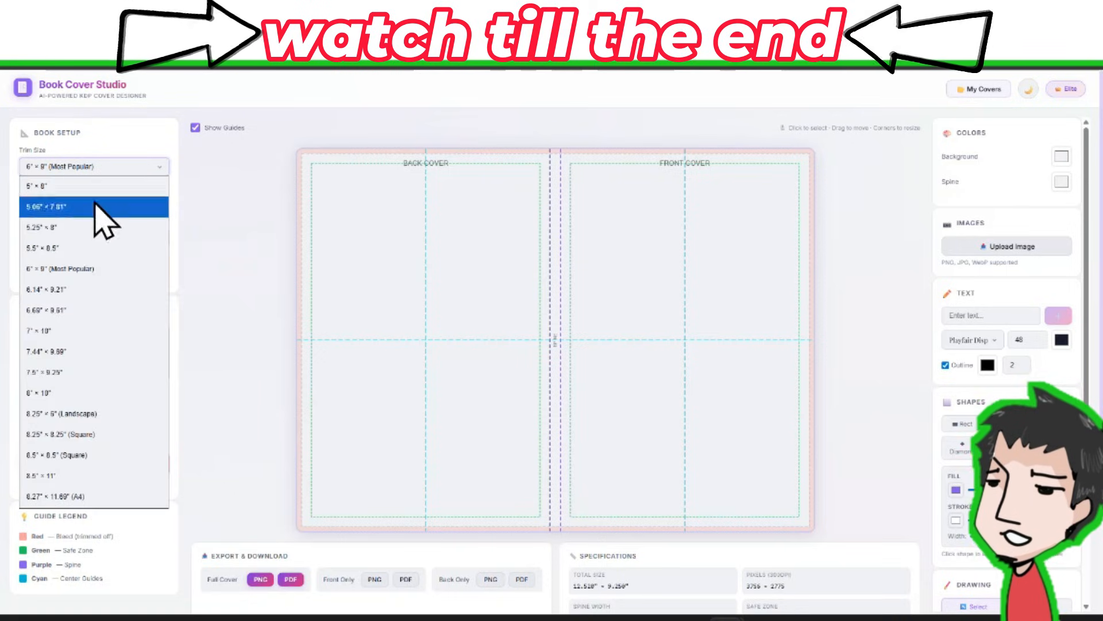
click(97, 477)
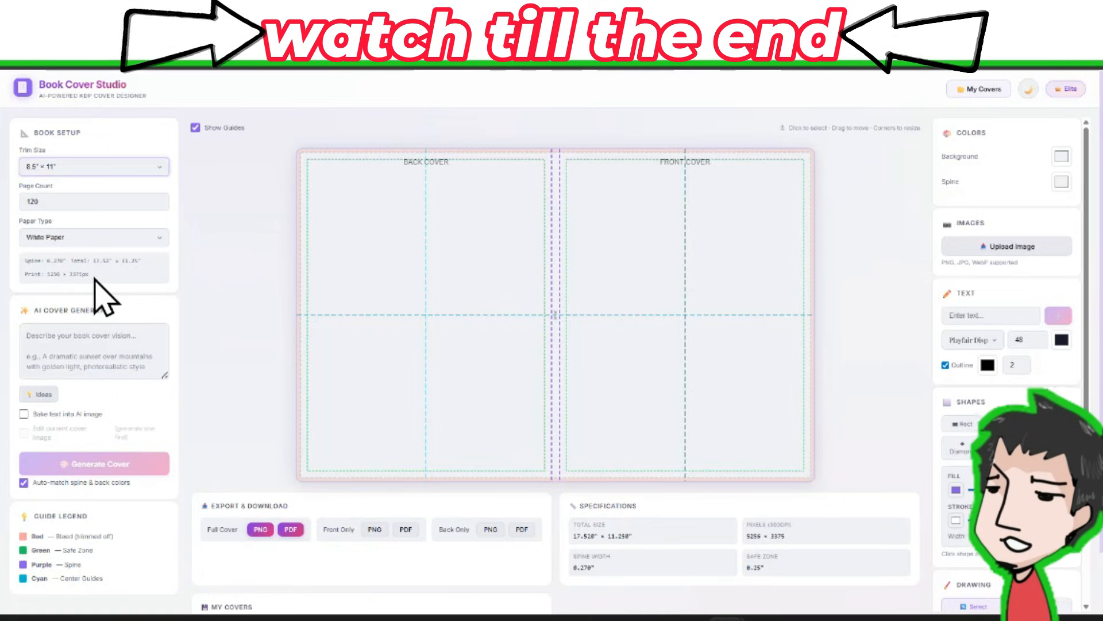
click(75, 237)
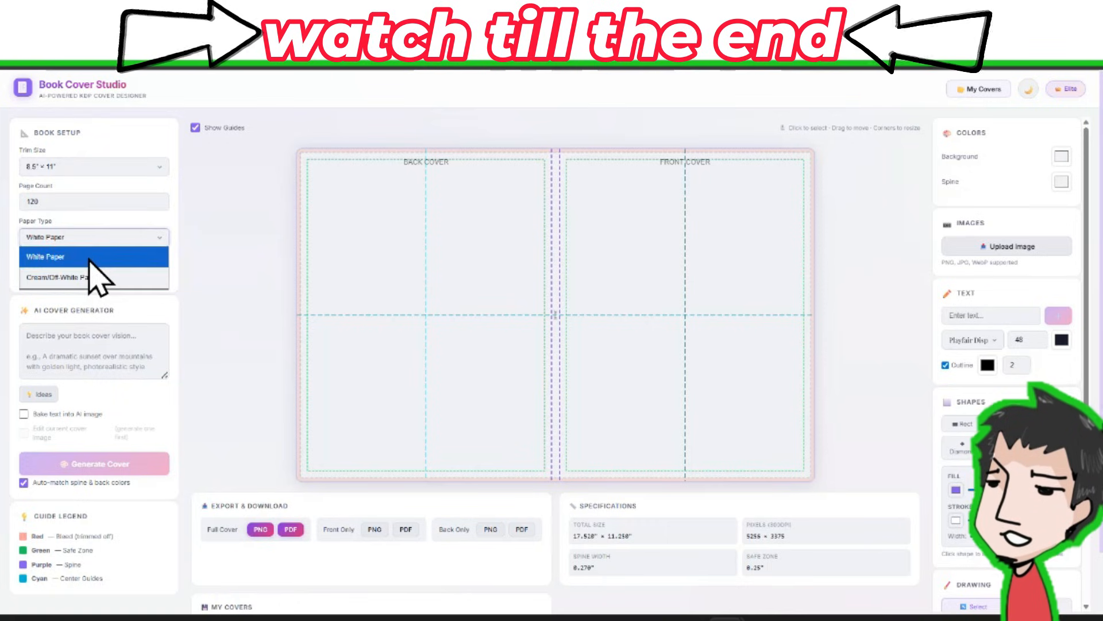
click(91, 258)
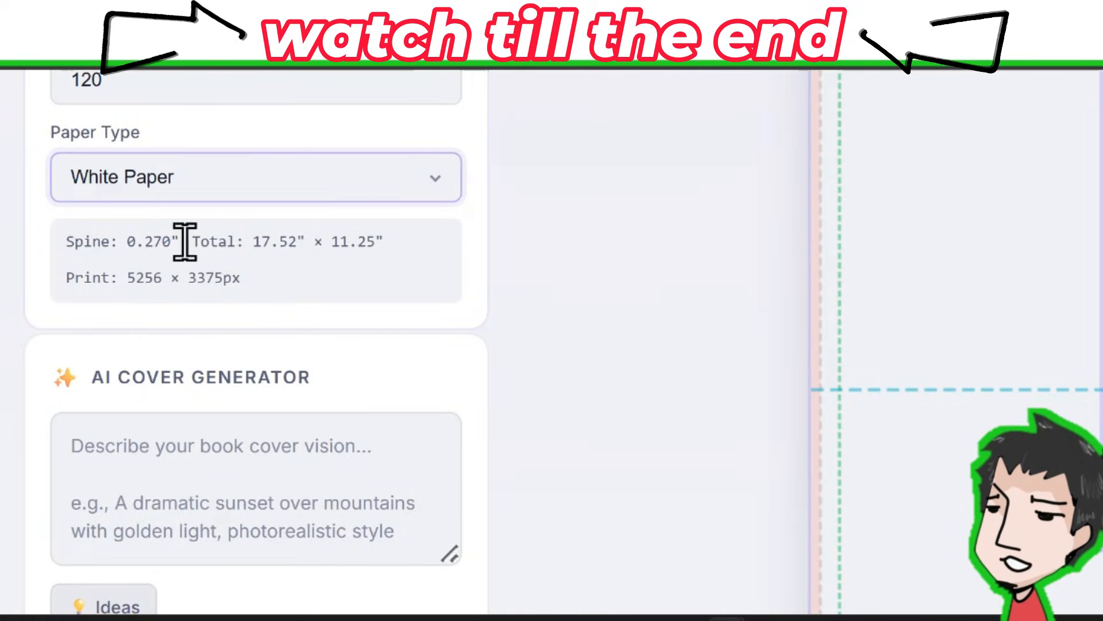
Examine the calculated print dimensions, the AI cover generator options, the guide legend, and the export and specification sections.
scroll(244, 301, up, 5)
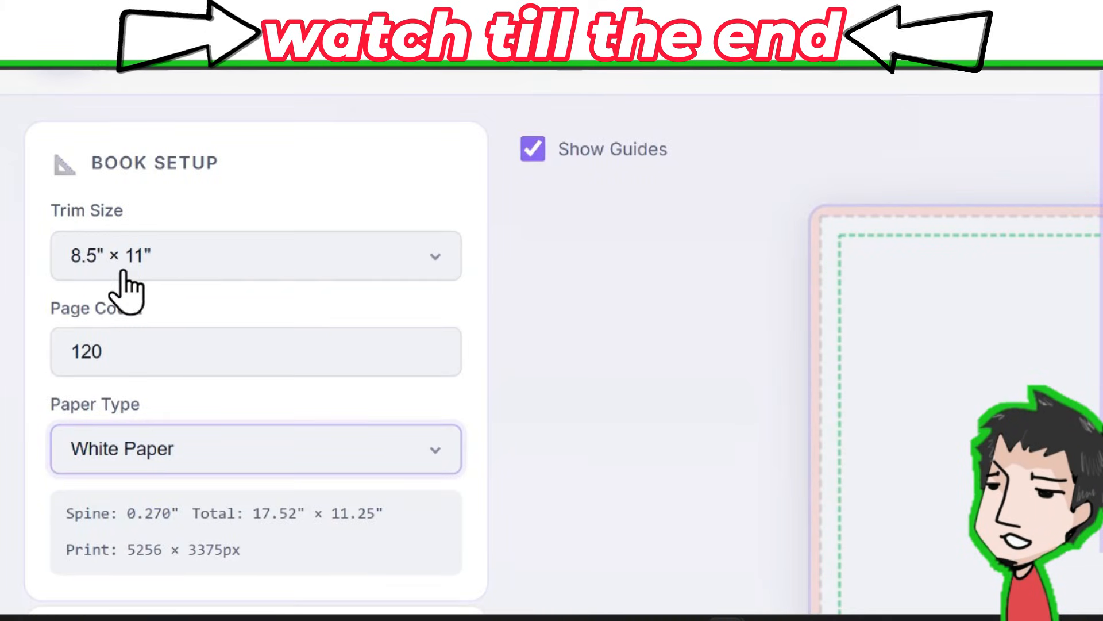
scroll(172, 357, down, 5)
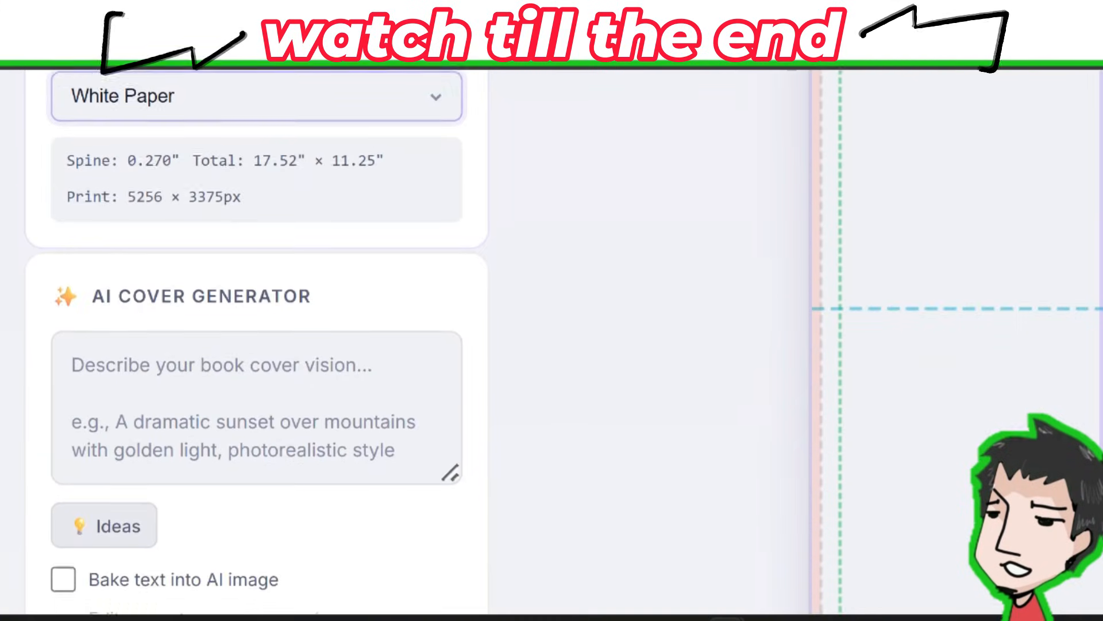
scroll(219, 190, down, 3)
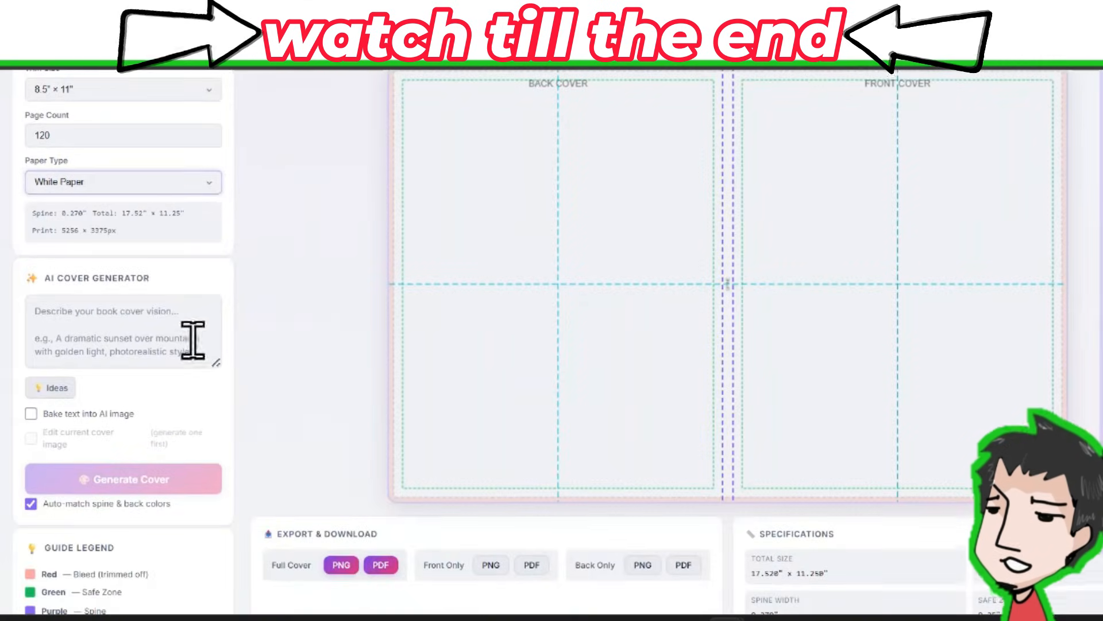
scroll(196, 336, down, 3)
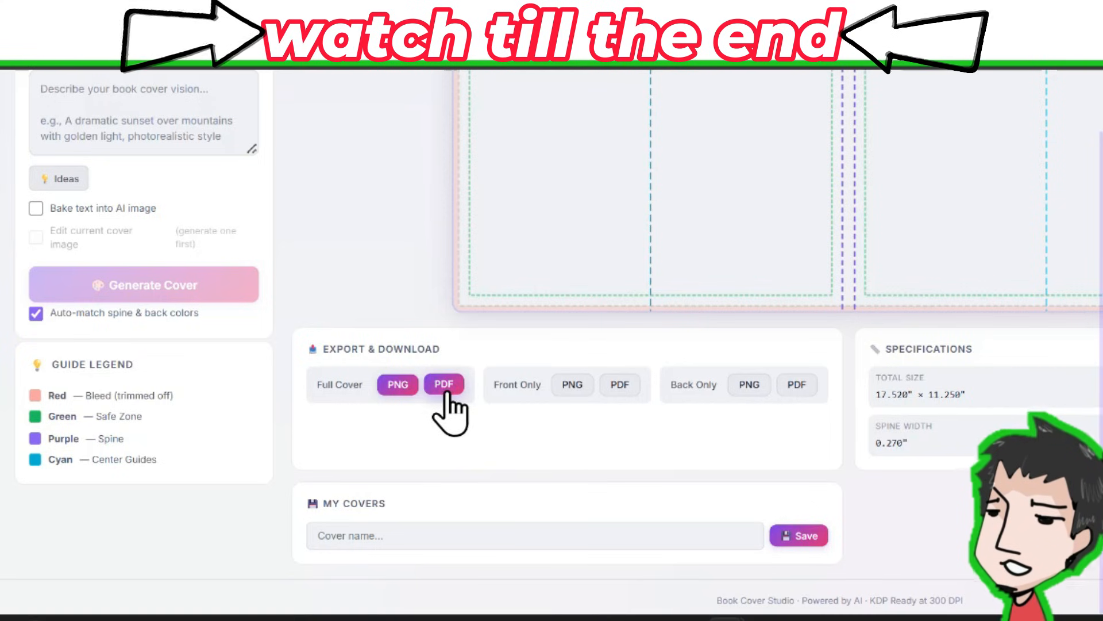
scroll(552, 345, down, 2)
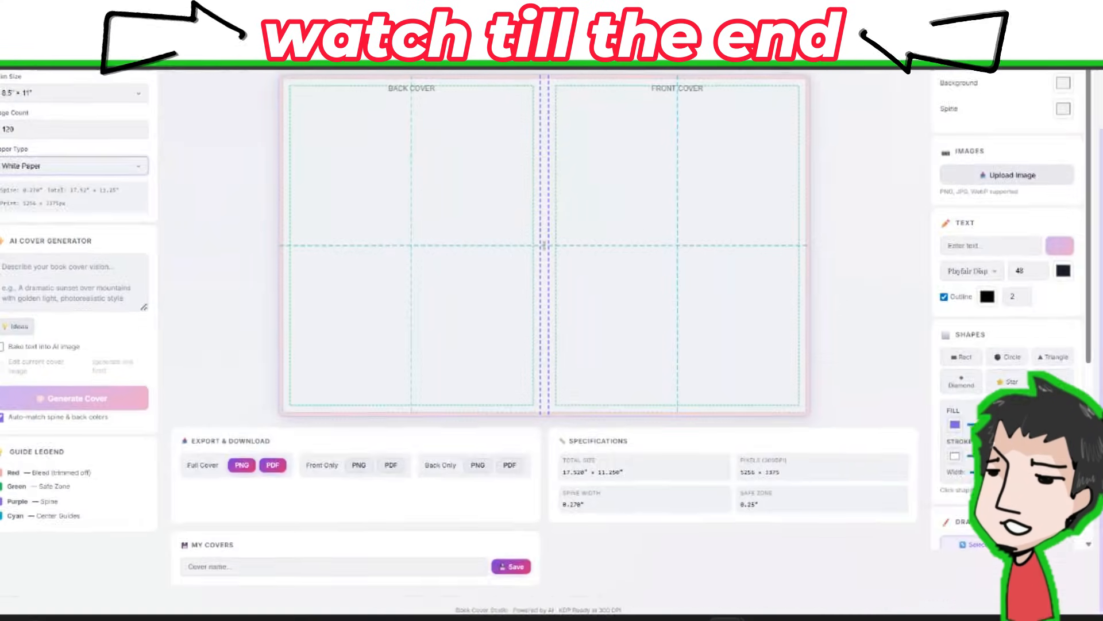
drag(588, 415, 465, 265)
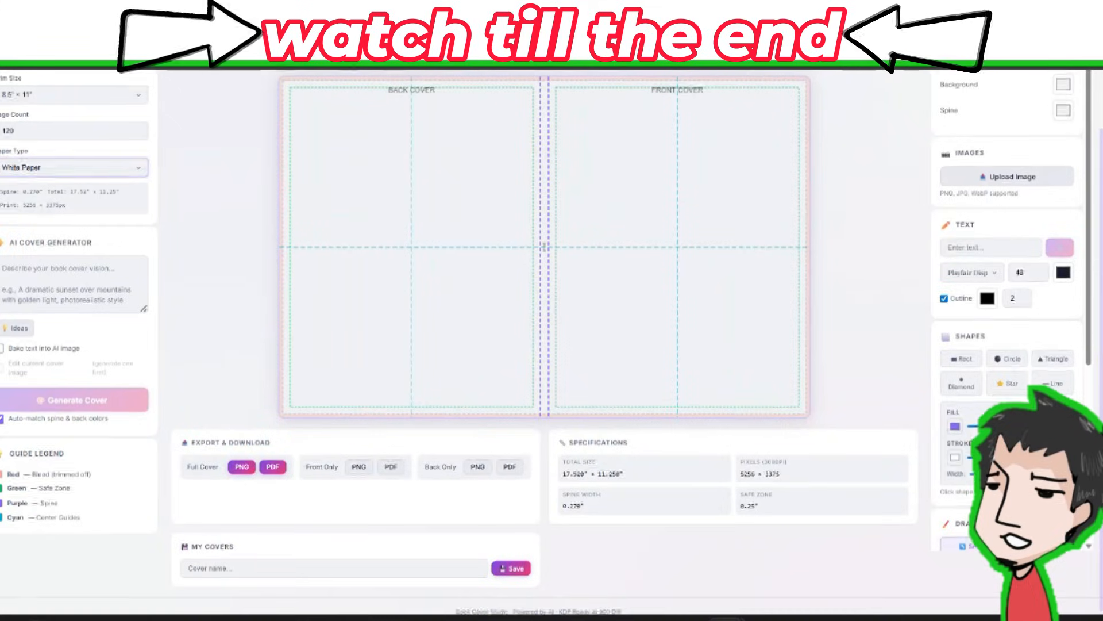
scroll(643, 500, up, 5)
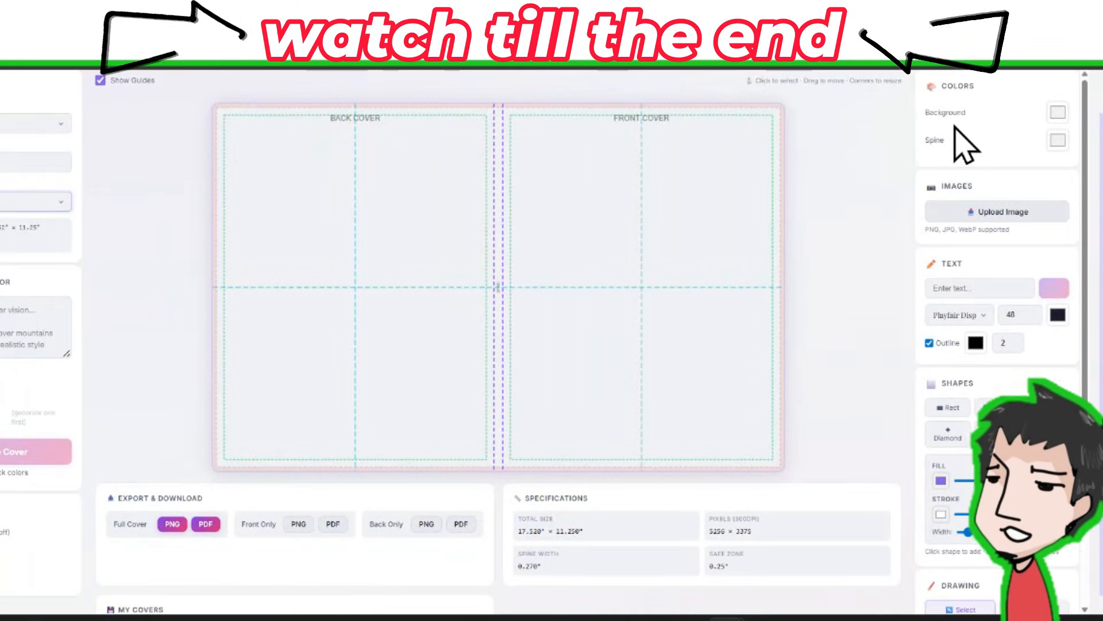
Try a black cover background with a pure blue spine (RGB 0, 0, 255).
click(1058, 112)
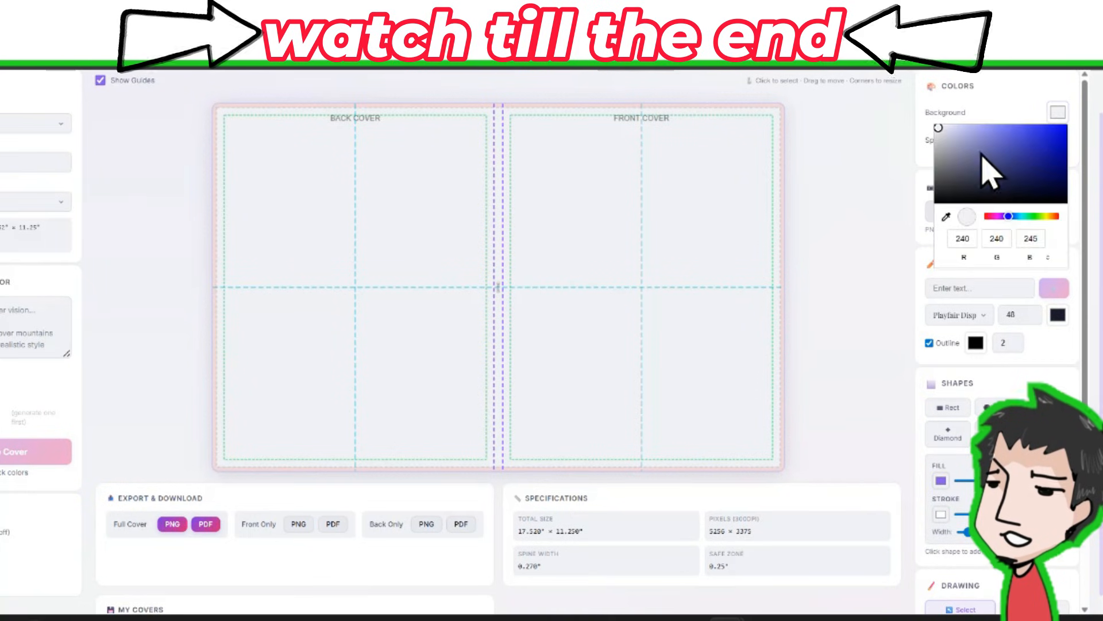
drag(985, 167, 867, 258)
click(854, 264)
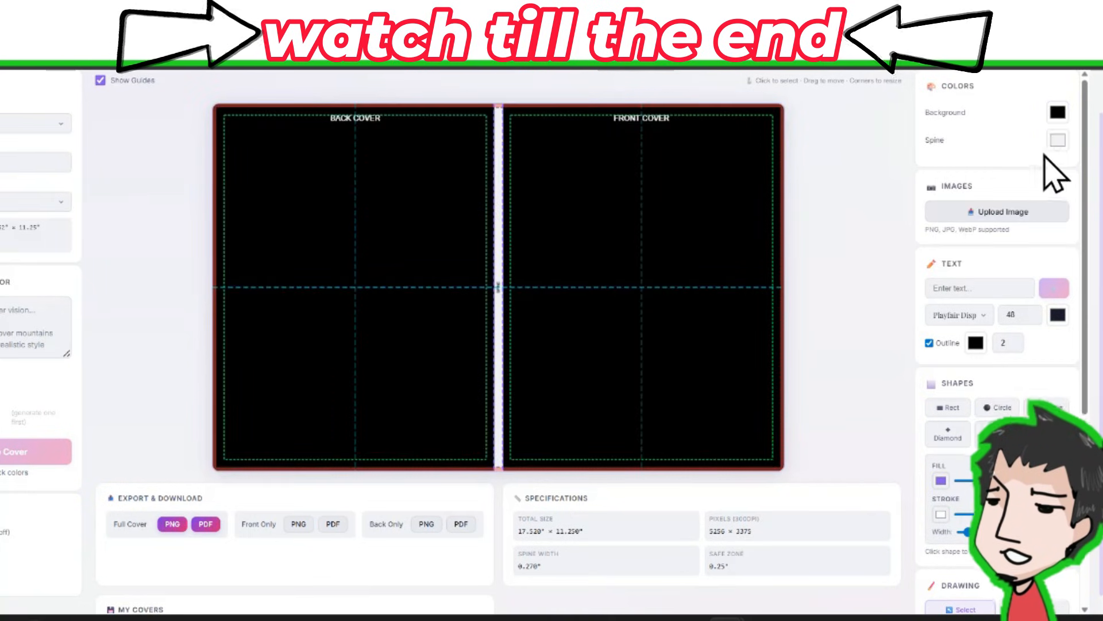
click(1058, 140)
drag(1038, 178, 1070, 150)
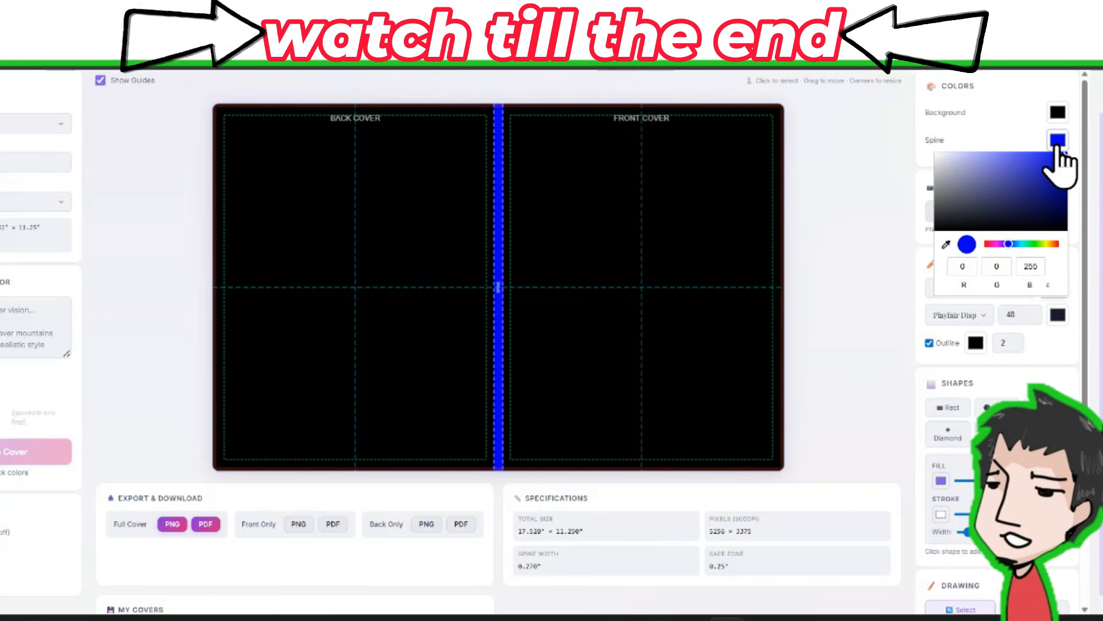
Set both the spine and the cover background to white (RGB 255, 255, 255).
drag(998, 202, 934, 152)
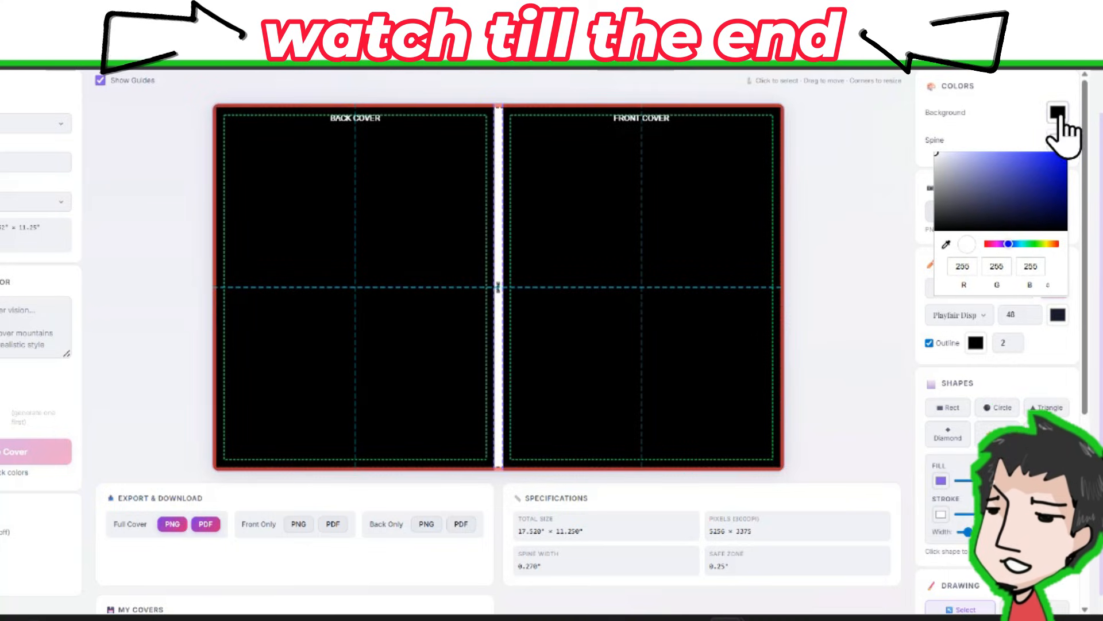
click(1057, 113)
drag(1010, 202, 825, 94)
click(870, 207)
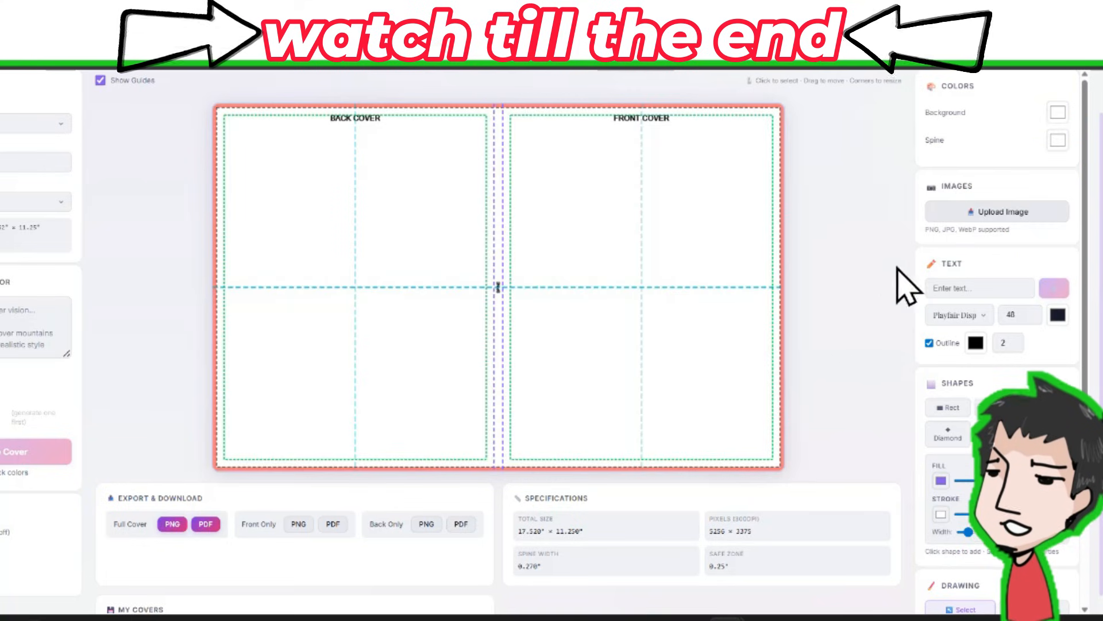
Try the Princess Bella image 4ui65g4ui65g4ui.png on the front cover and delete it again.
click(1003, 212)
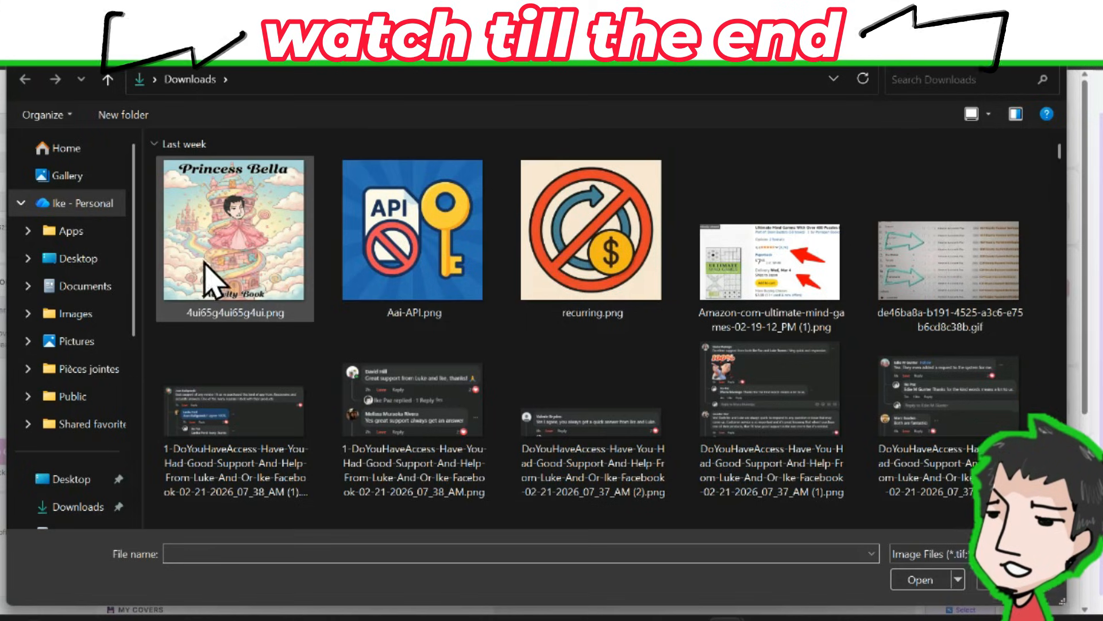
double_click(283, 247)
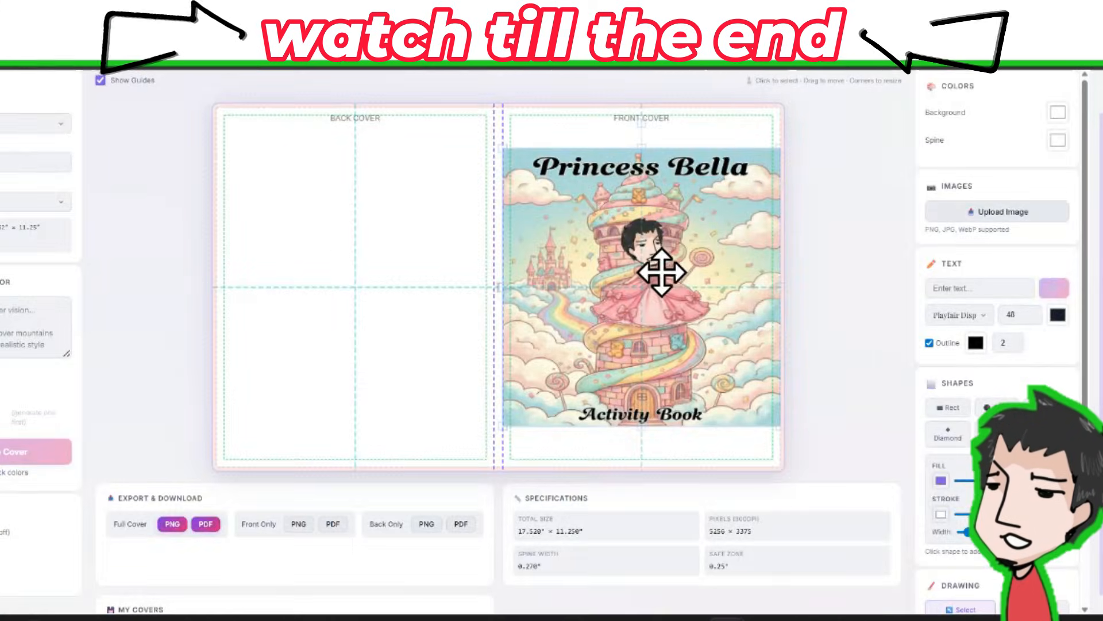
drag(663, 265, 667, 222)
drag(635, 375, 635, 414)
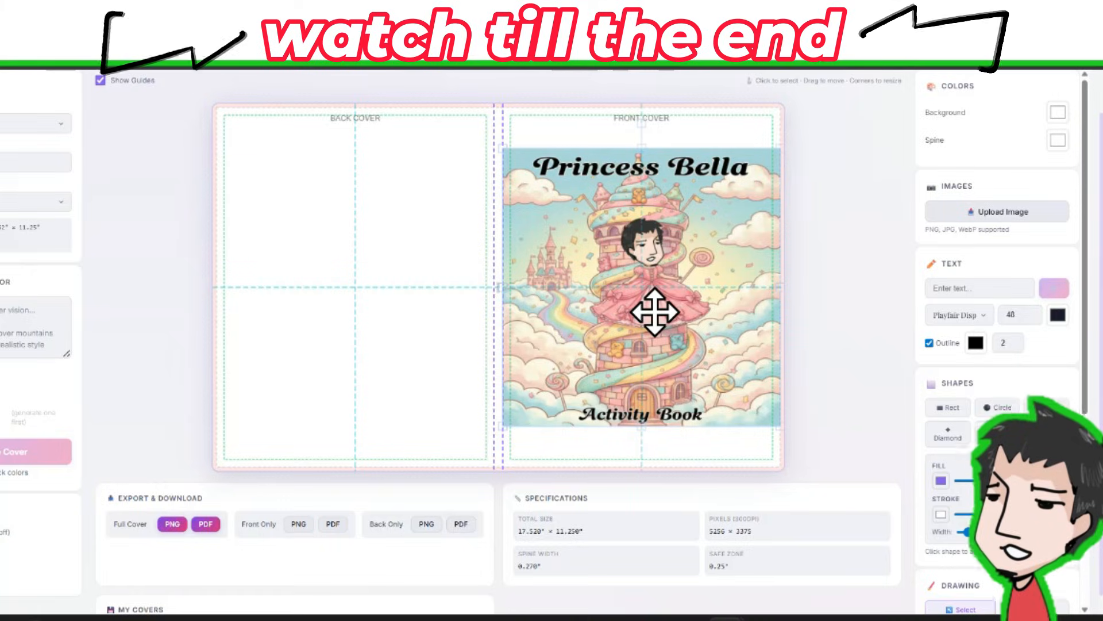
key(Delete)
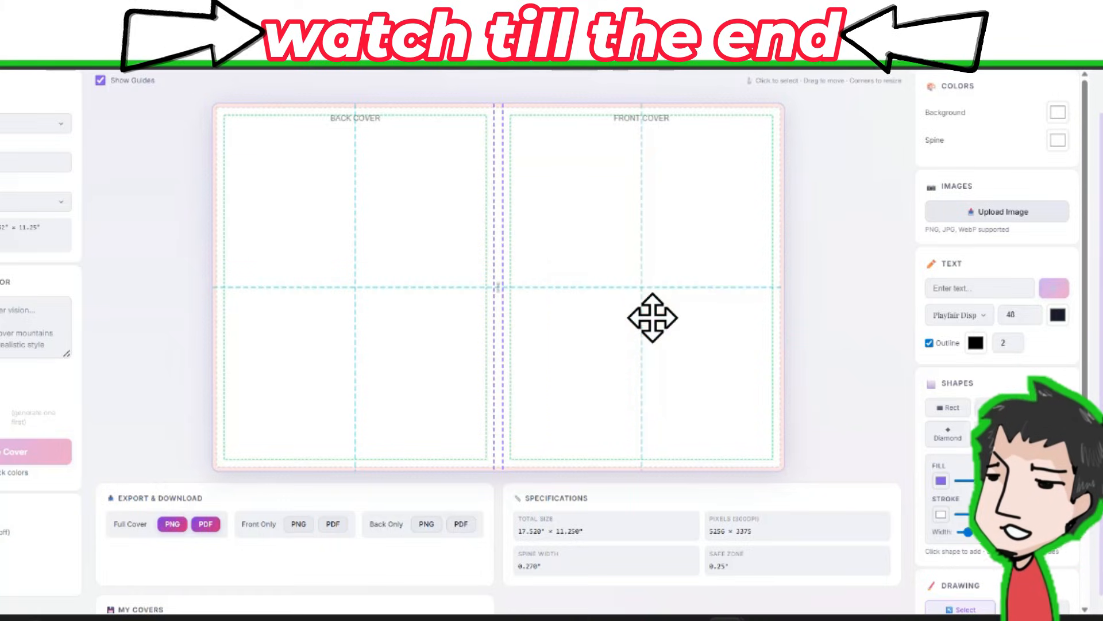
Upload milhad-dog-8769728_640.png from Downloads and keep it centred on the front cover.
click(977, 211)
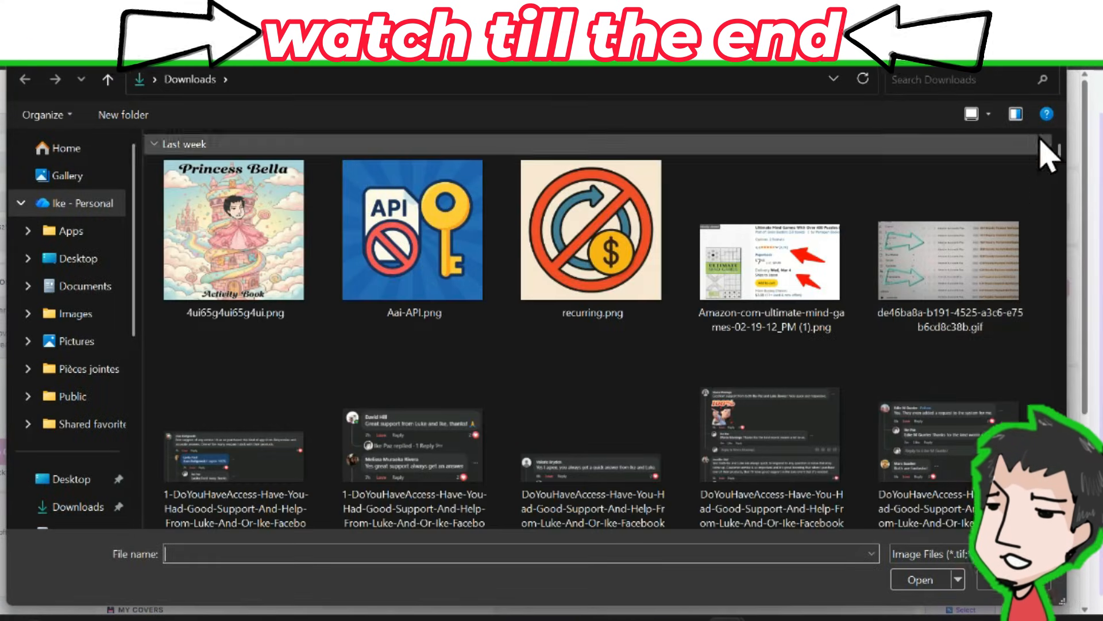
drag(1060, 152, 1052, 193)
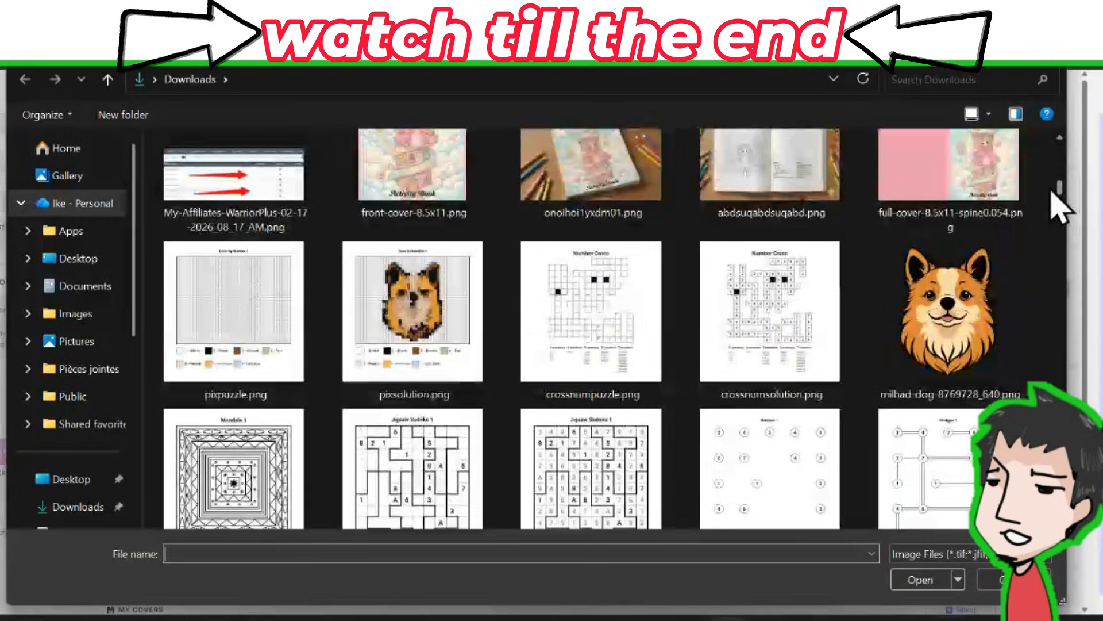
double_click(943, 322)
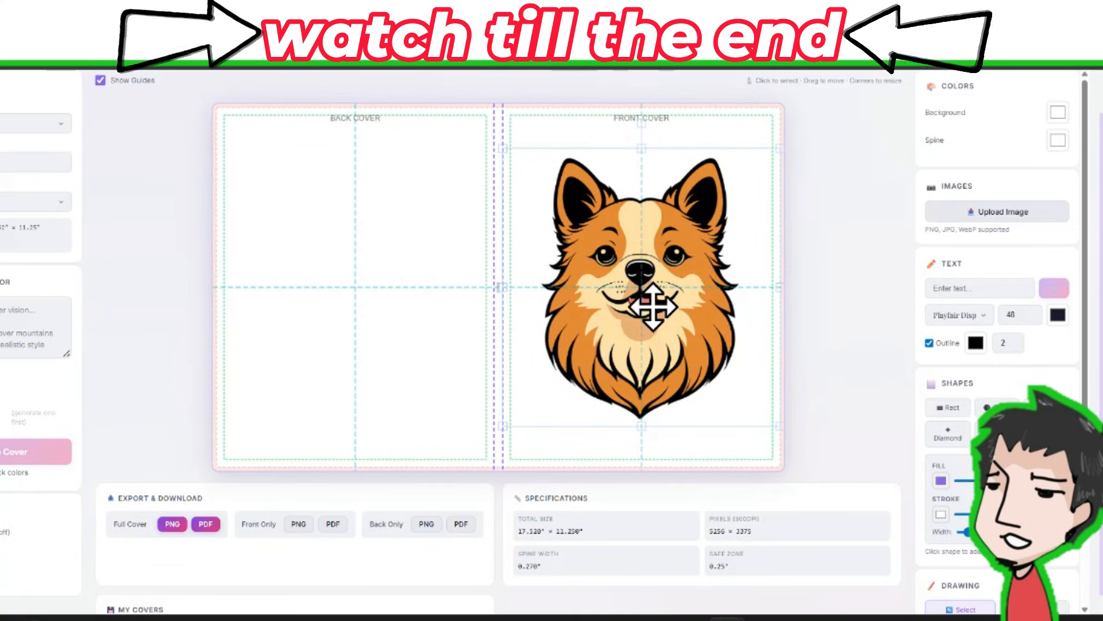
mouse_move(633, 365)
mouse_down()
mouse_move(658, 345)
mouse_move(316, 374)
mouse_move(293, 337)
mouse_move(581, 338)
mouse_move(586, 350)
mouse_move(639, 363)
mouse_up()
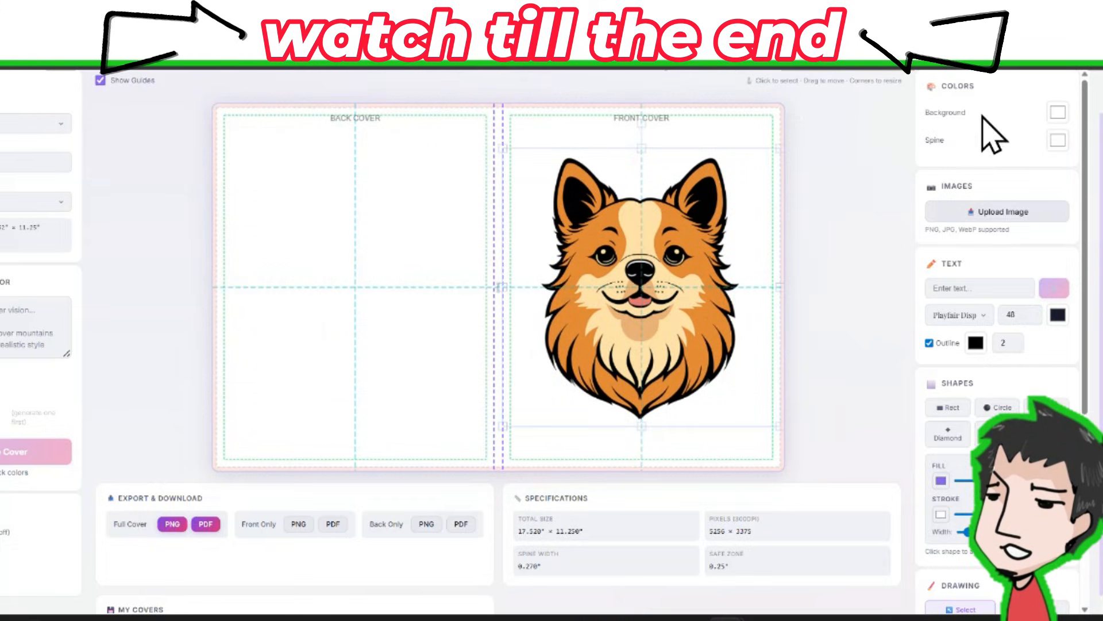
Set the cover background to light blue (RGB 148, 234, 255).
click(1057, 113)
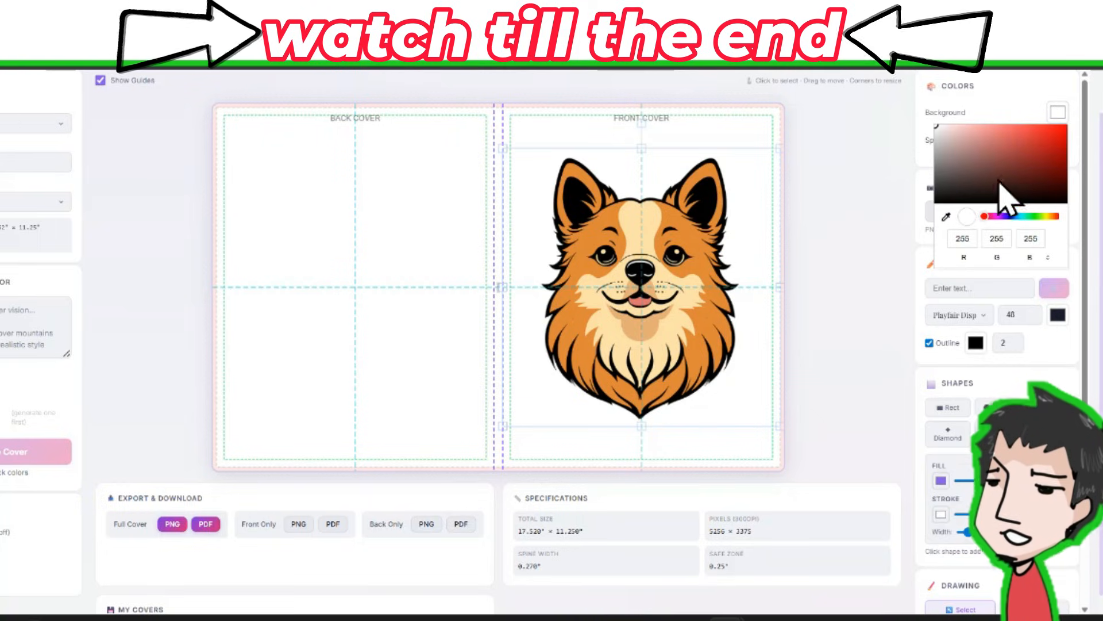
drag(1009, 218, 1019, 218)
drag(1003, 161, 990, 124)
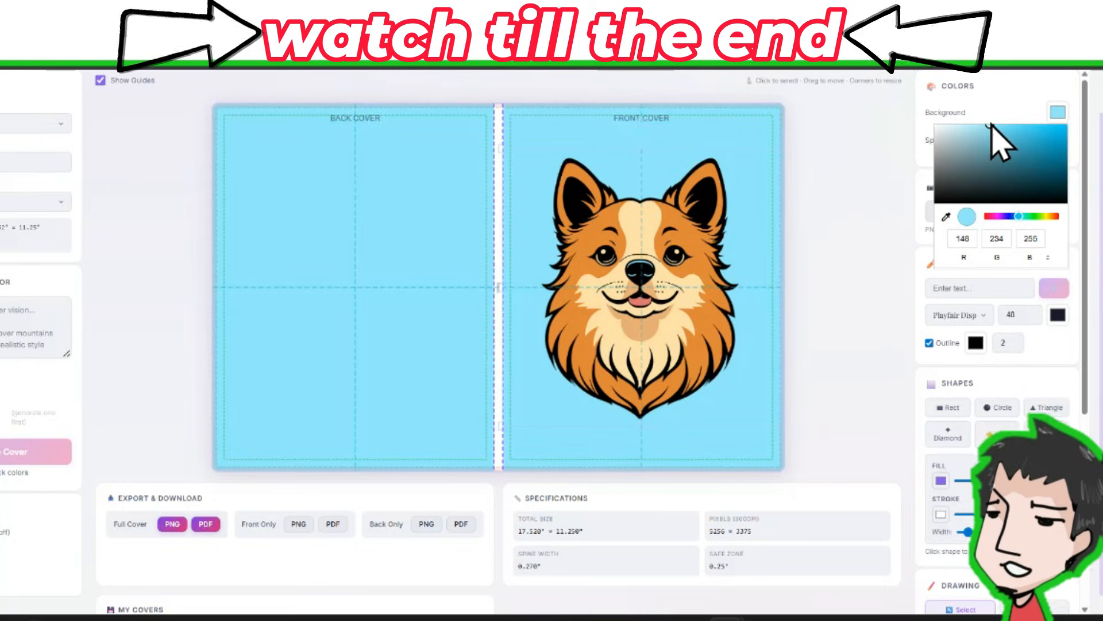
click(851, 222)
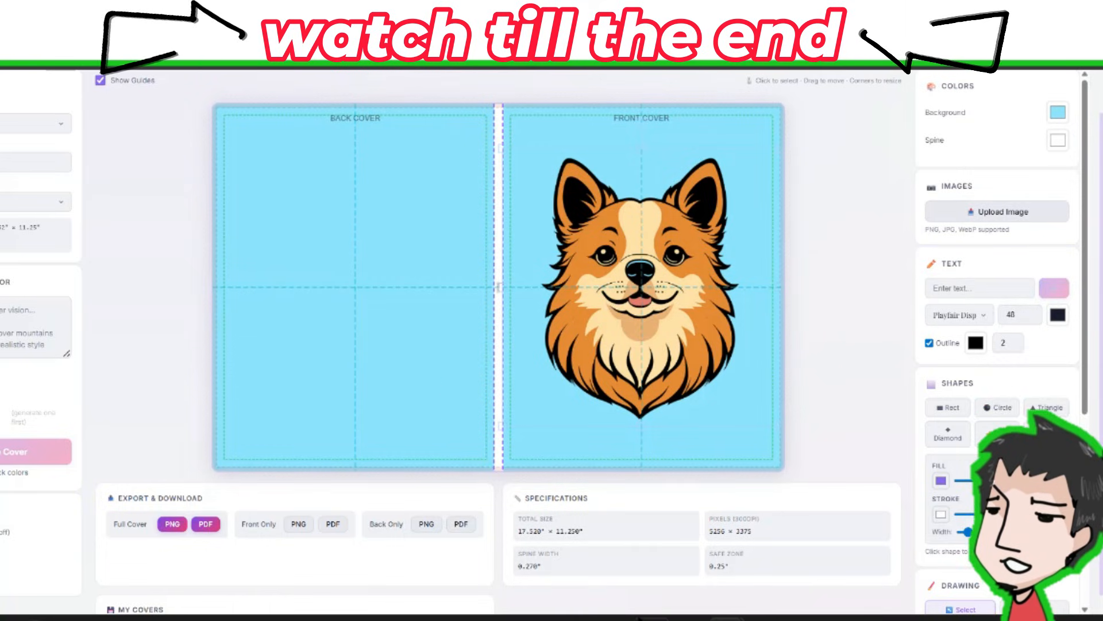
Upload pixsolution.png and place it as a small thumbnail in the back cover's upper-left quarter.
click(1000, 216)
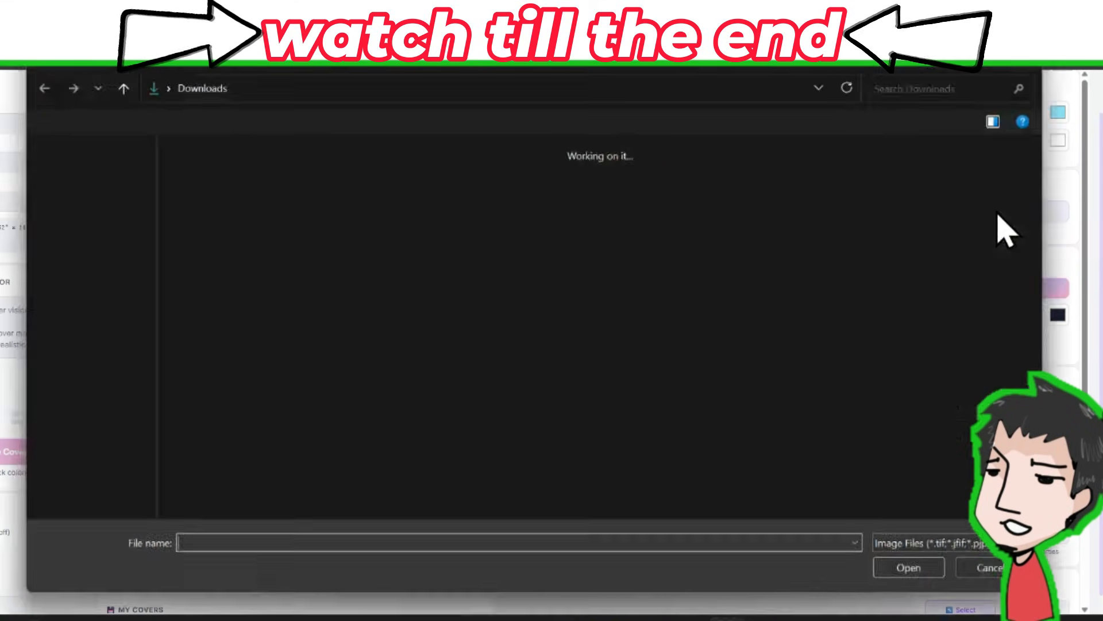
drag(1061, 154, 1060, 210)
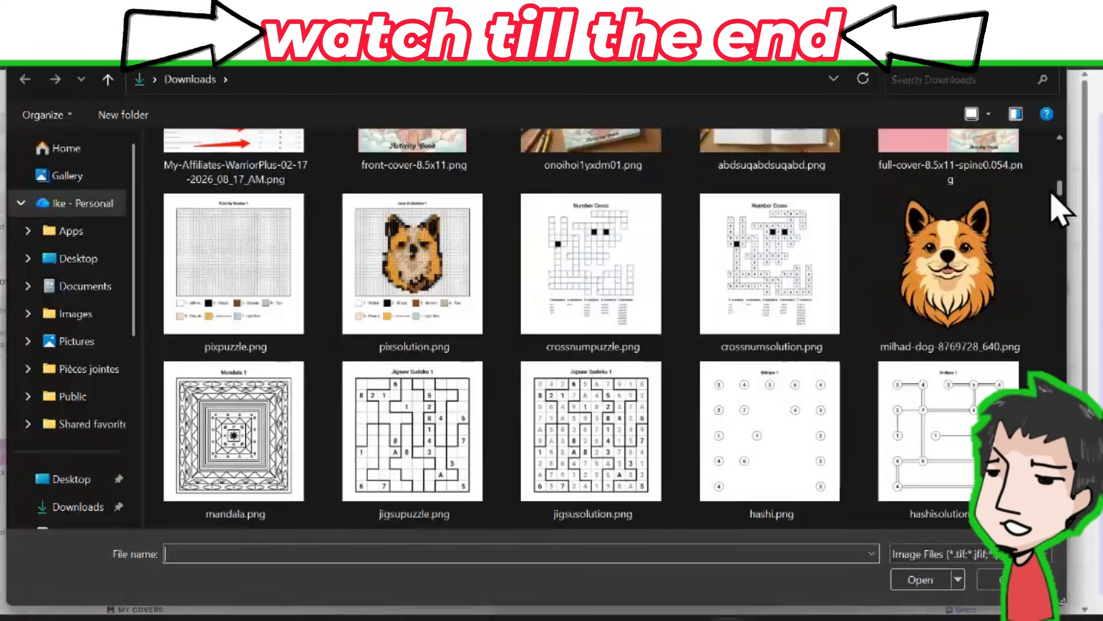
click(447, 277)
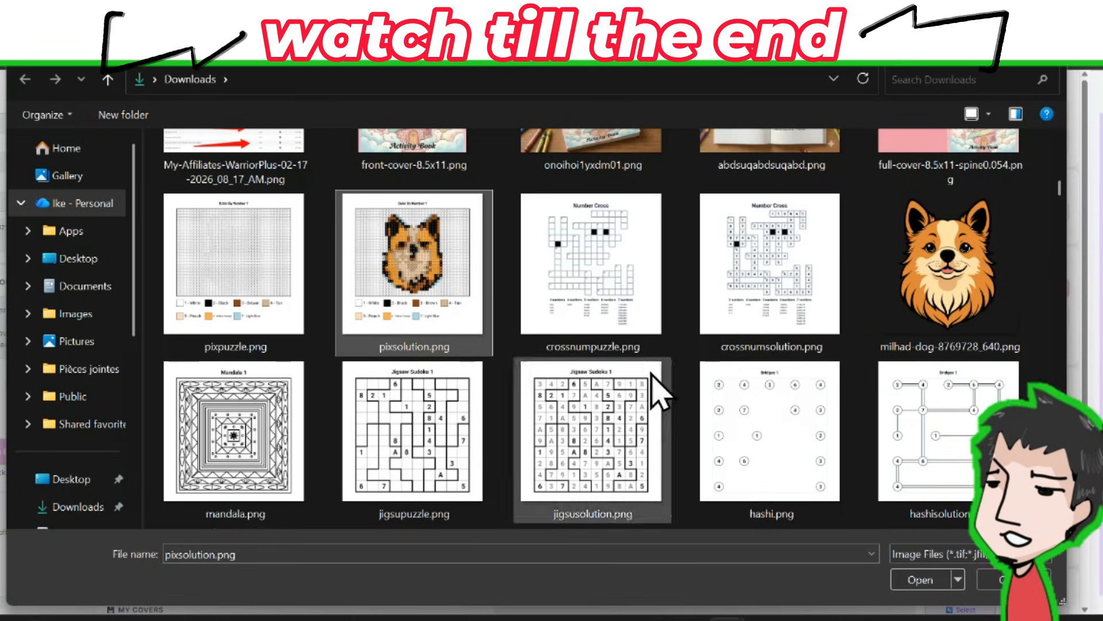
click(915, 581)
drag(683, 305, 443, 288)
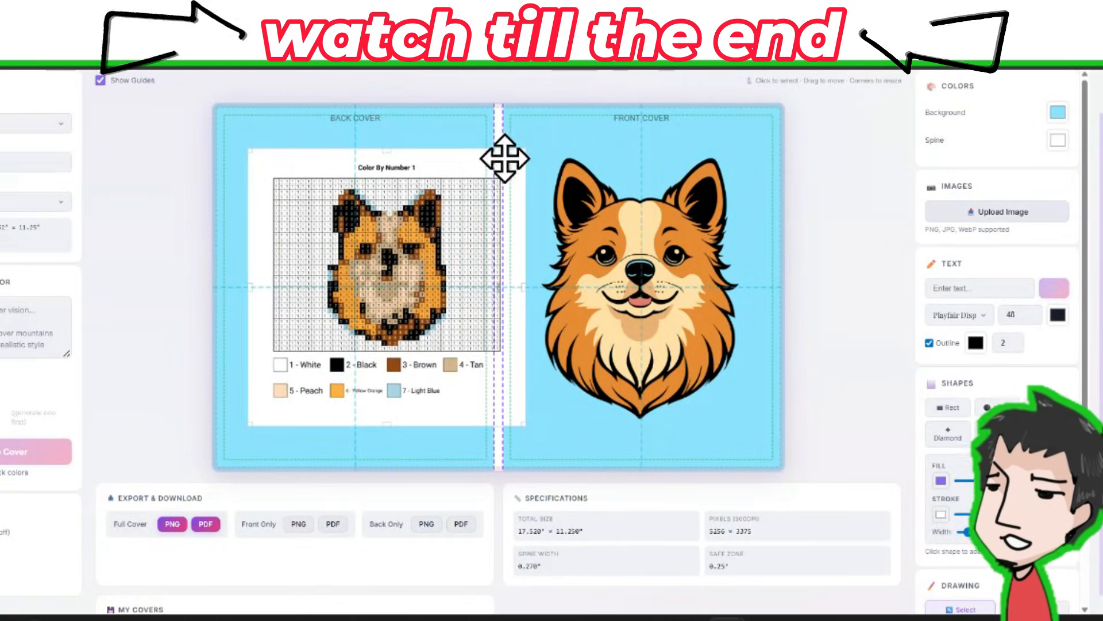
drag(524, 151, 305, 234)
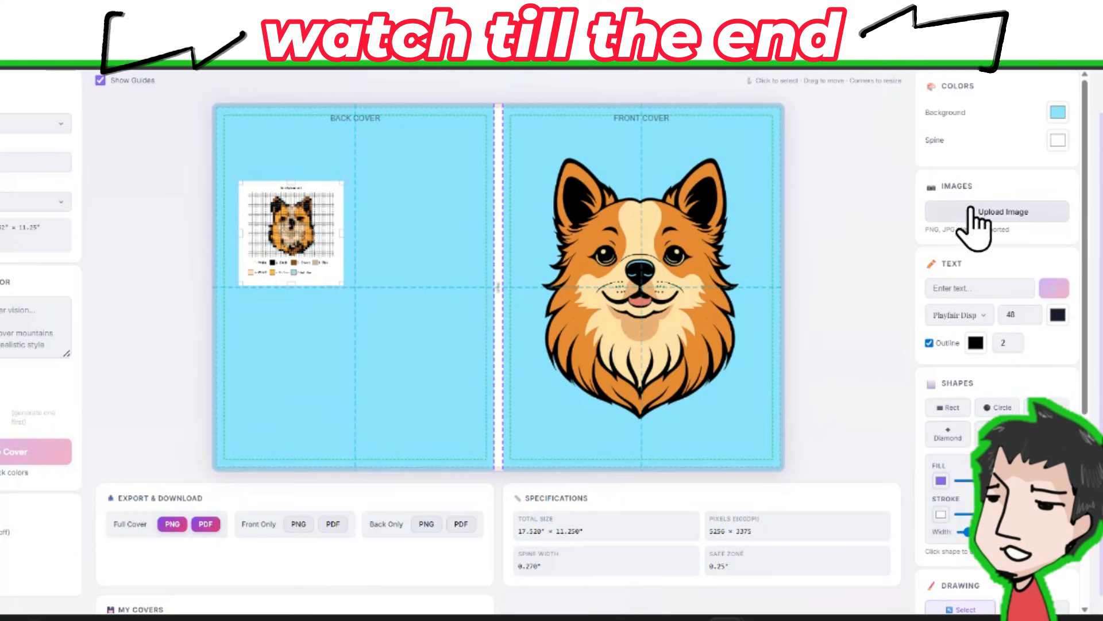
Upload a second dog color-by-number image from Downloads and place it as a small thumbnail in the back cover's upper-right quarter.
click(997, 212)
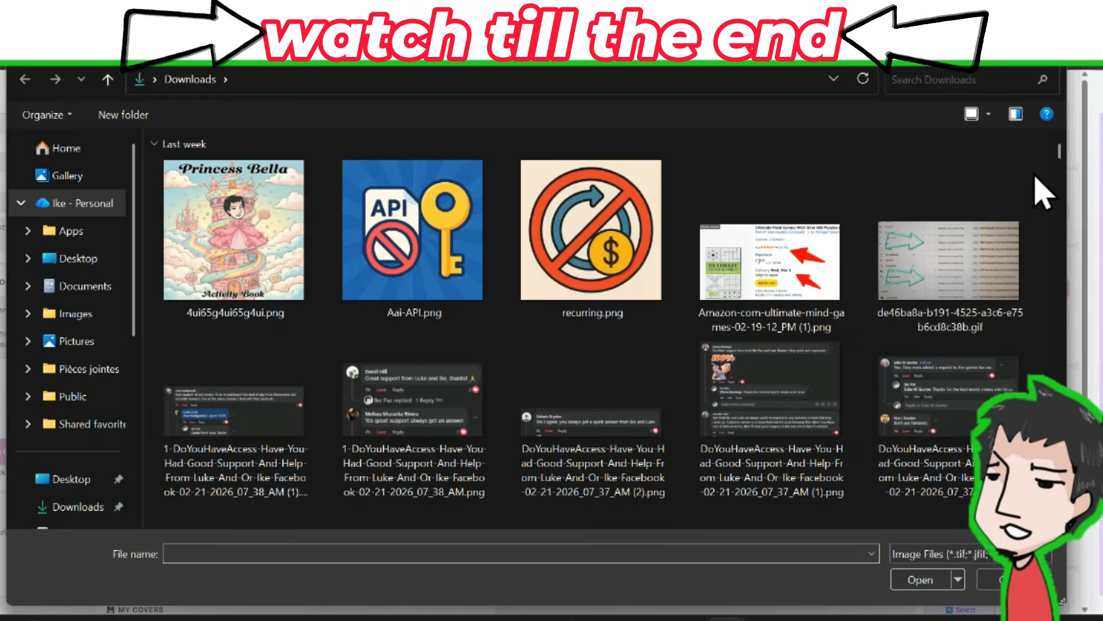
drag(1060, 151, 1061, 188)
double_click(406, 245)
drag(670, 247, 553, 277)
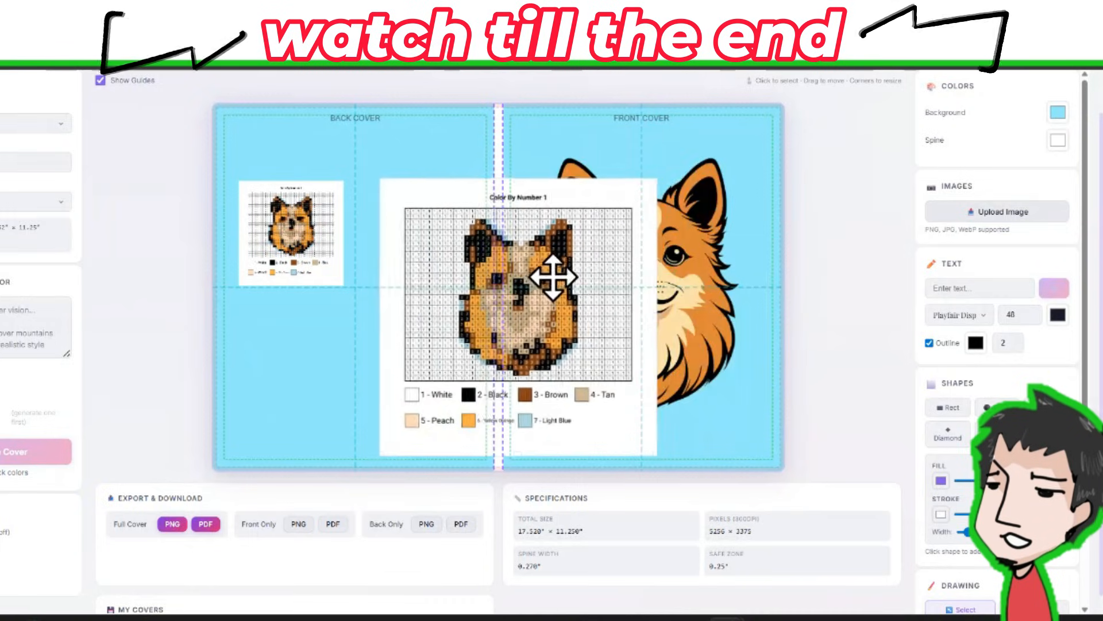
drag(655, 180, 486, 344)
drag(456, 387, 403, 248)
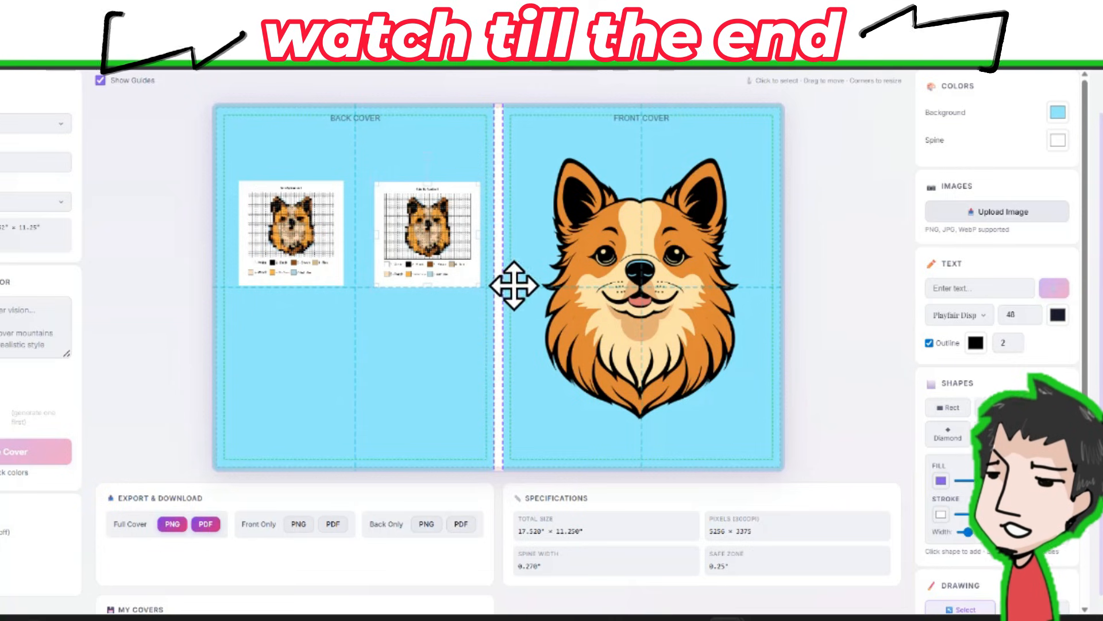
Upload a third dog color-by-number image from Downloads and place it as a matching thumbnail in the back cover's lower-left quarter.
click(1015, 212)
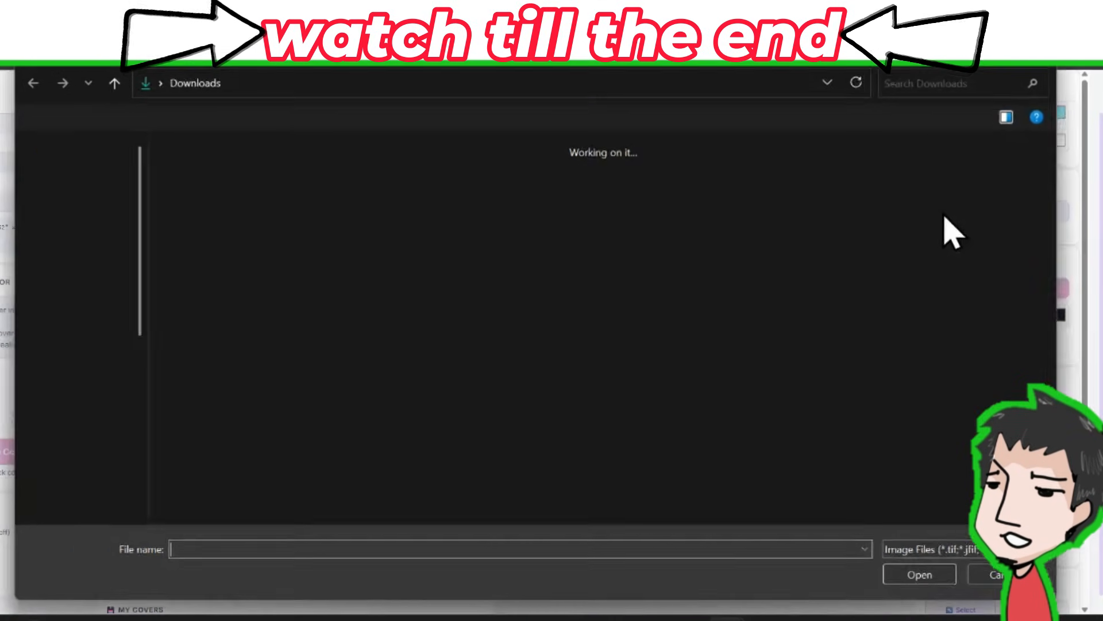
drag(1060, 149, 1061, 189)
double_click(435, 227)
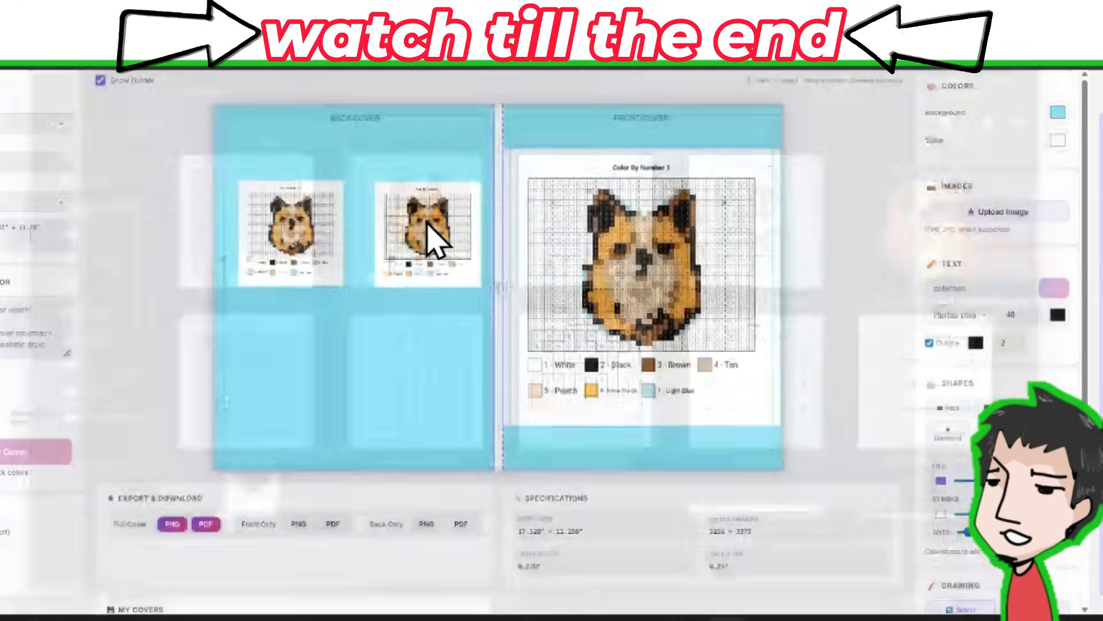
drag(780, 150, 626, 304)
drag(567, 363, 305, 364)
drag(361, 426, 337, 406)
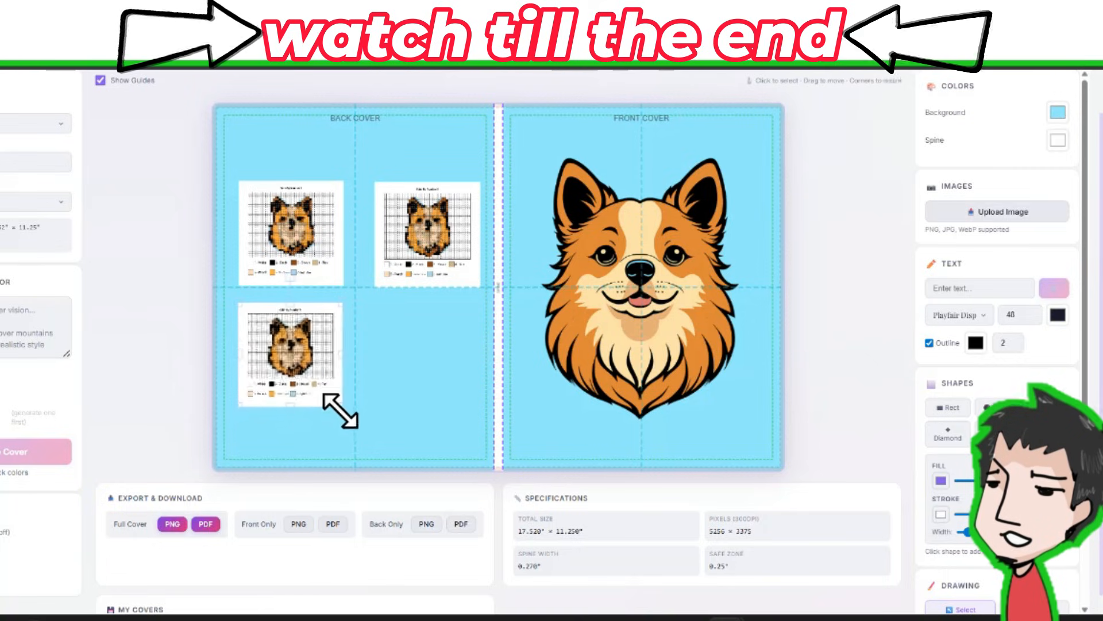
drag(285, 370, 292, 377)
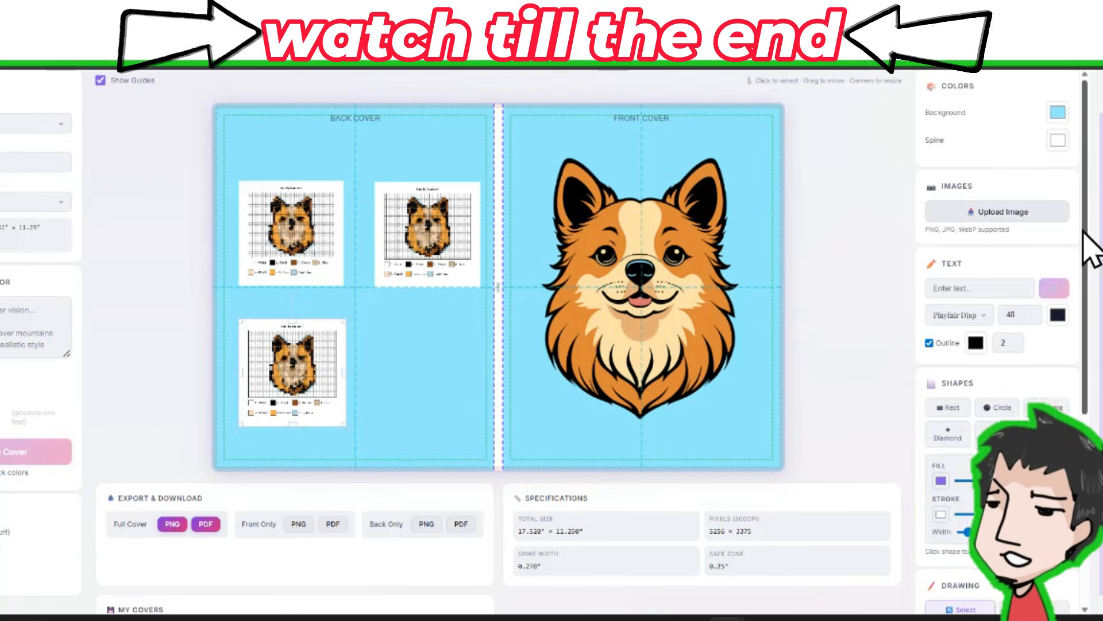
Add the text "Check Out What's Inside" to the cover and set its font size to 28.
click(1007, 288)
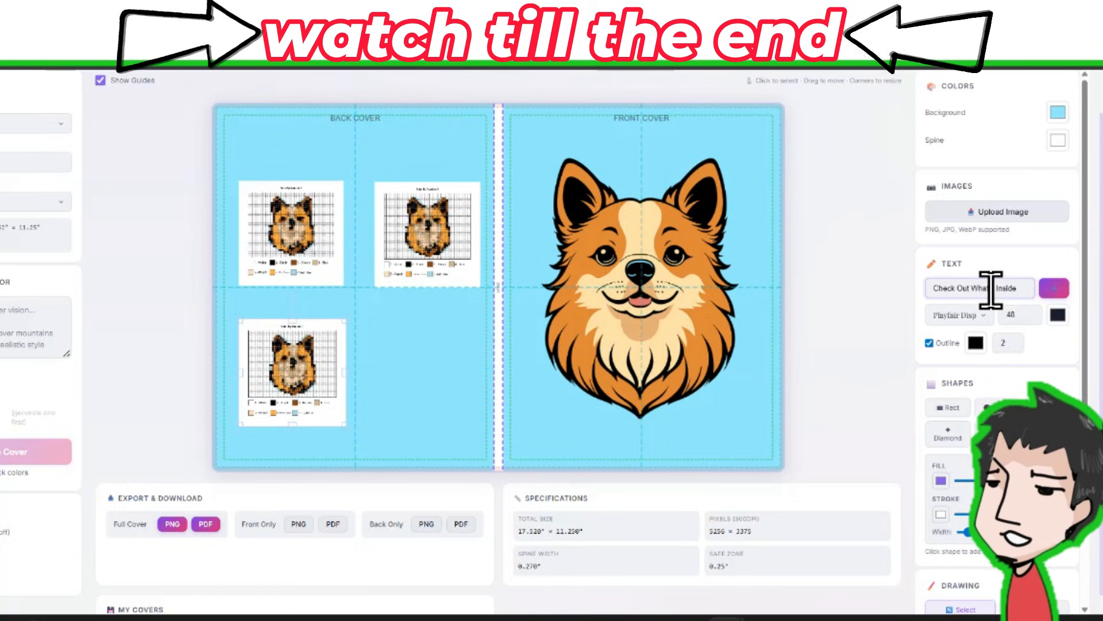
click(1053, 289)
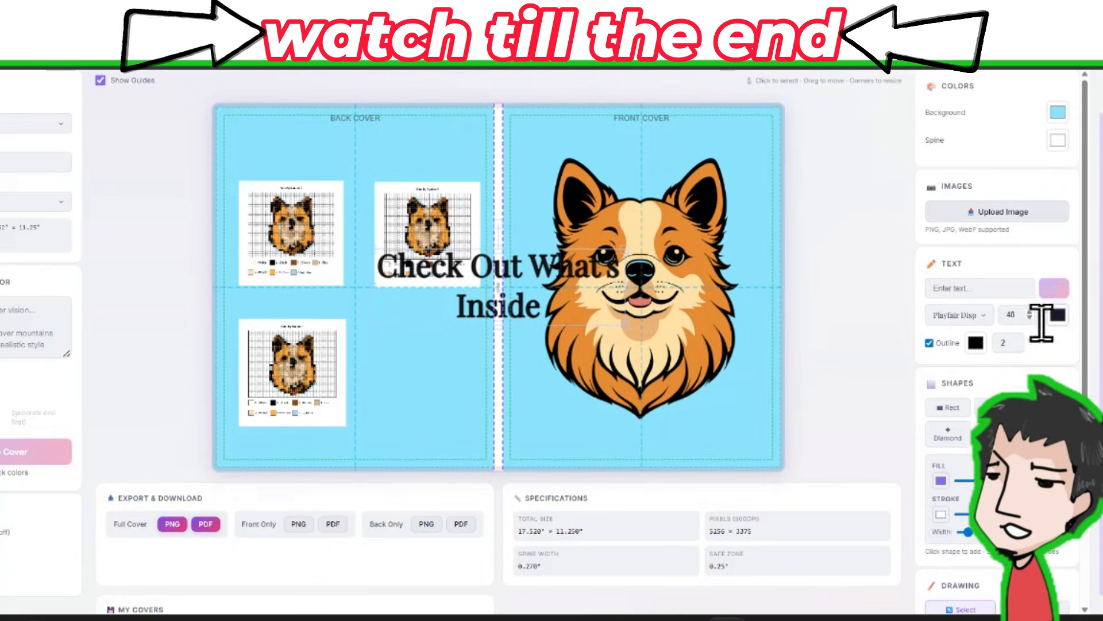
drag(1032, 319, 1032, 320)
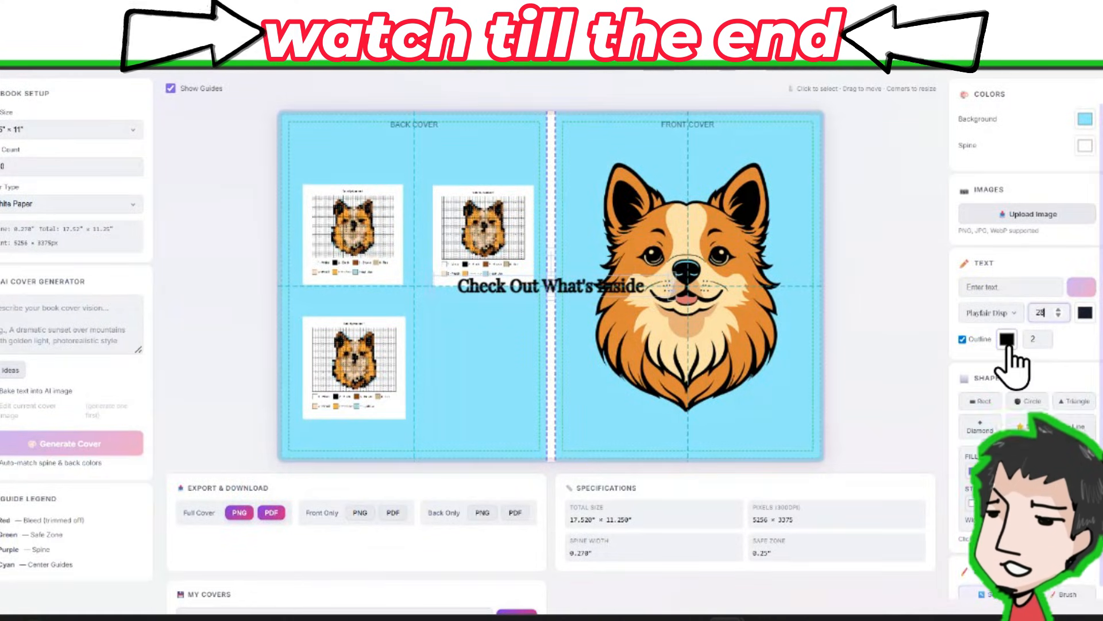
Make the "Check Out What's Inside" text black and centre it above the thumbnails on the back cover.
click(1007, 340)
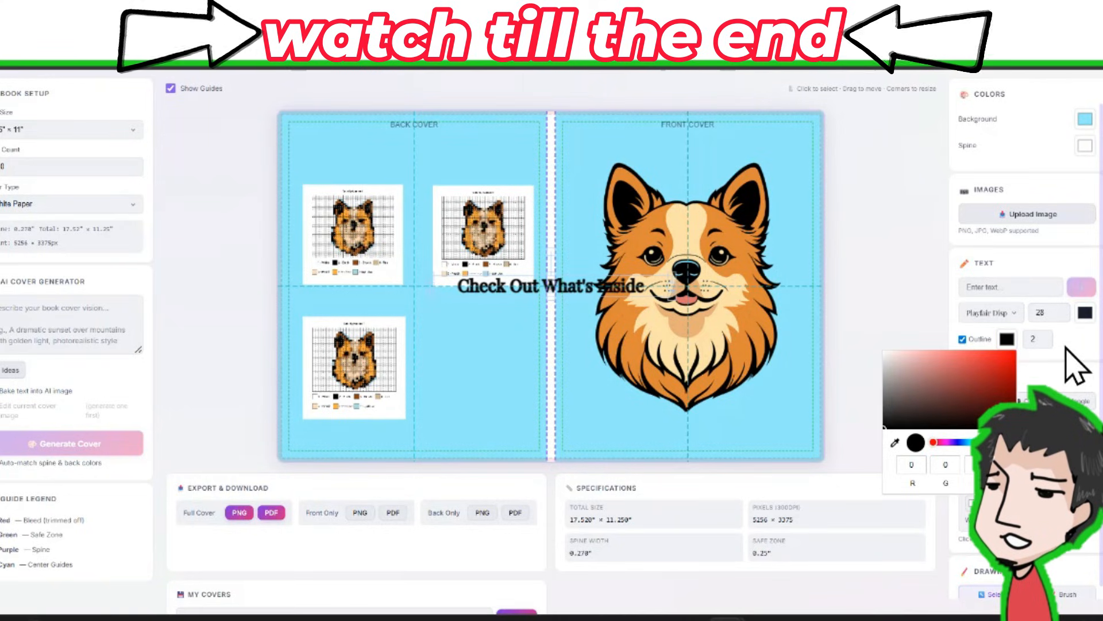
click(1071, 365)
click(1085, 312)
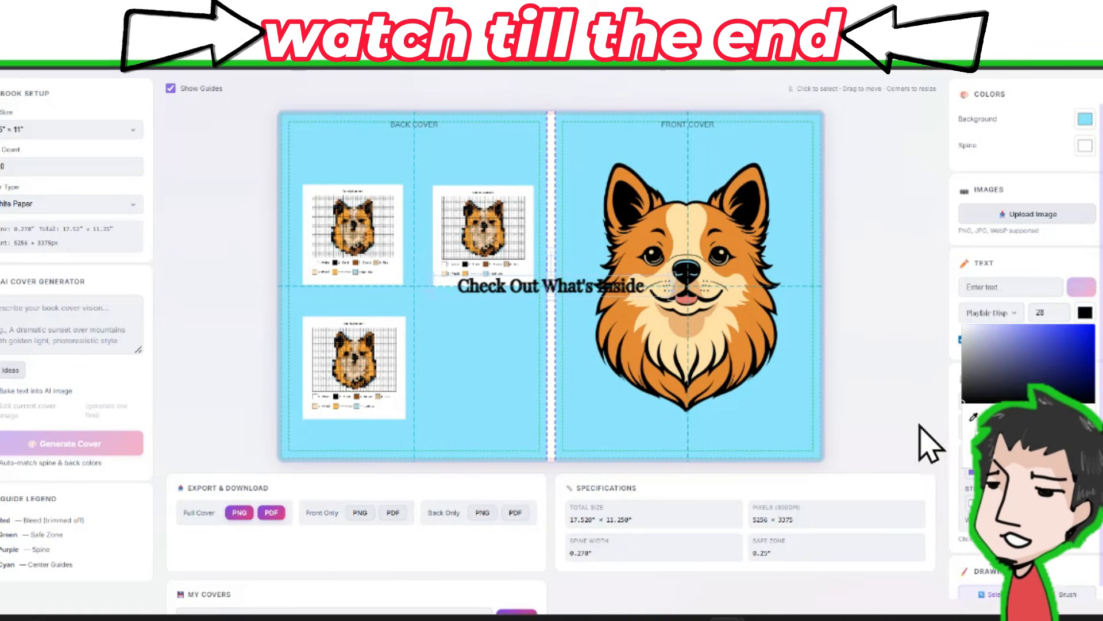
click(918, 365)
drag(584, 279, 452, 164)
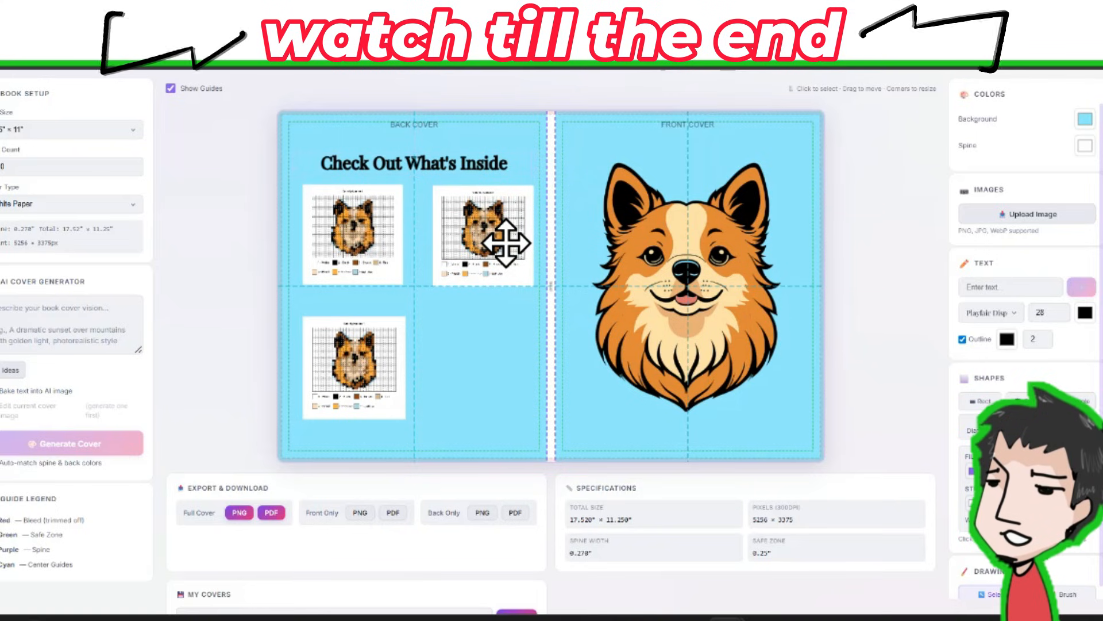
mouse_move(419, 155)
mouse_down()
mouse_move(407, 165)
mouse_move(402, 150)
mouse_move(418, 158)
mouse_up()
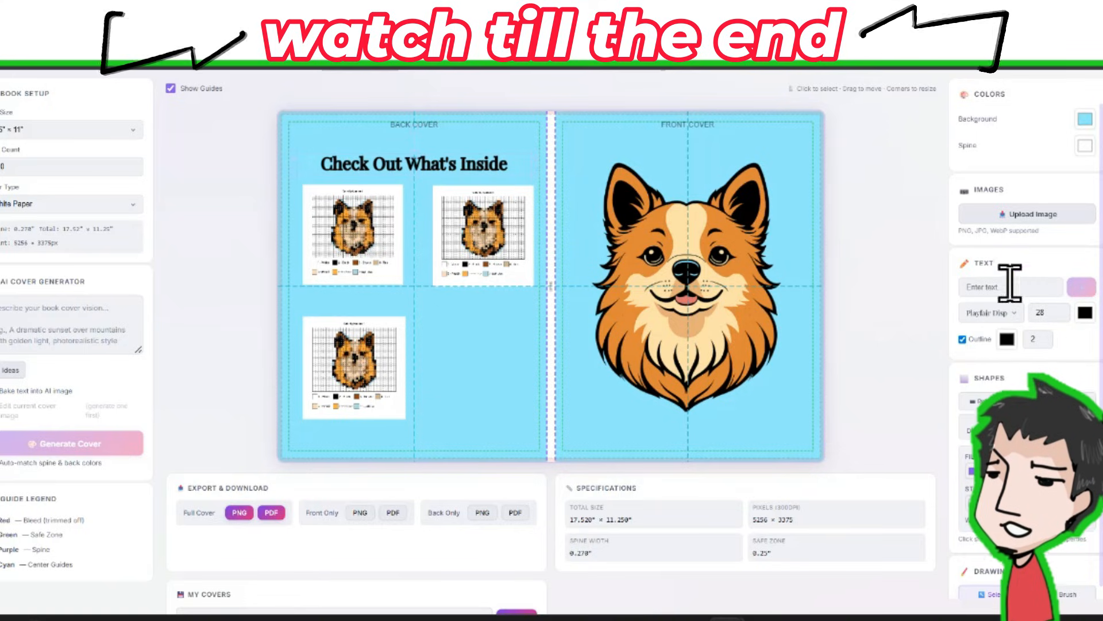
Add the title "Cute Dog" in white Luckiest Guy lettering and centre it above the dog on the front cover.
click(1085, 313)
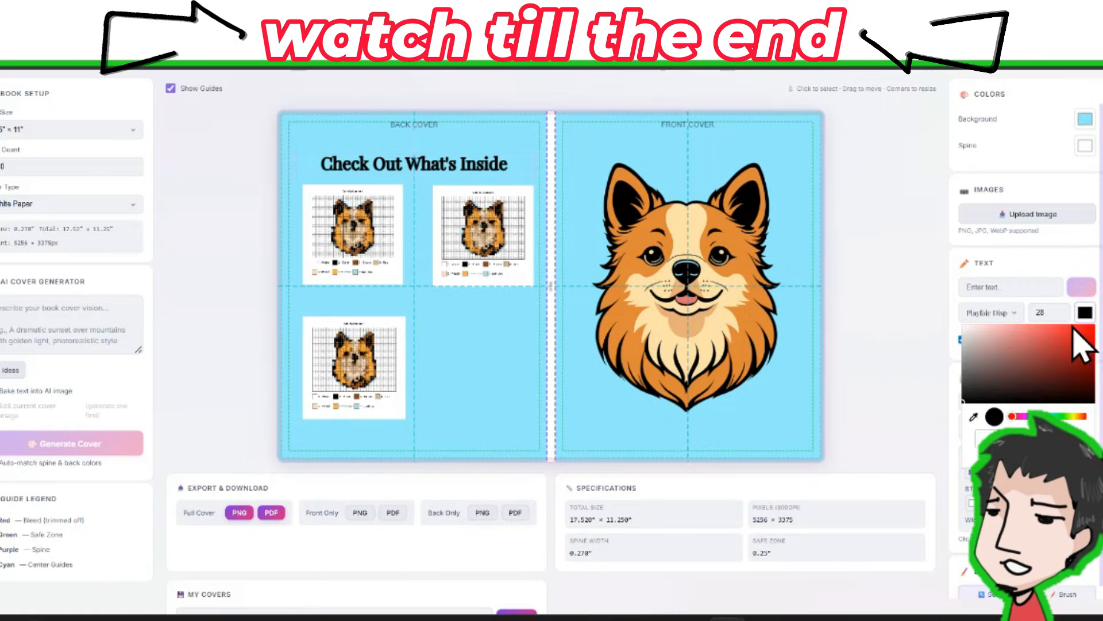
click(909, 344)
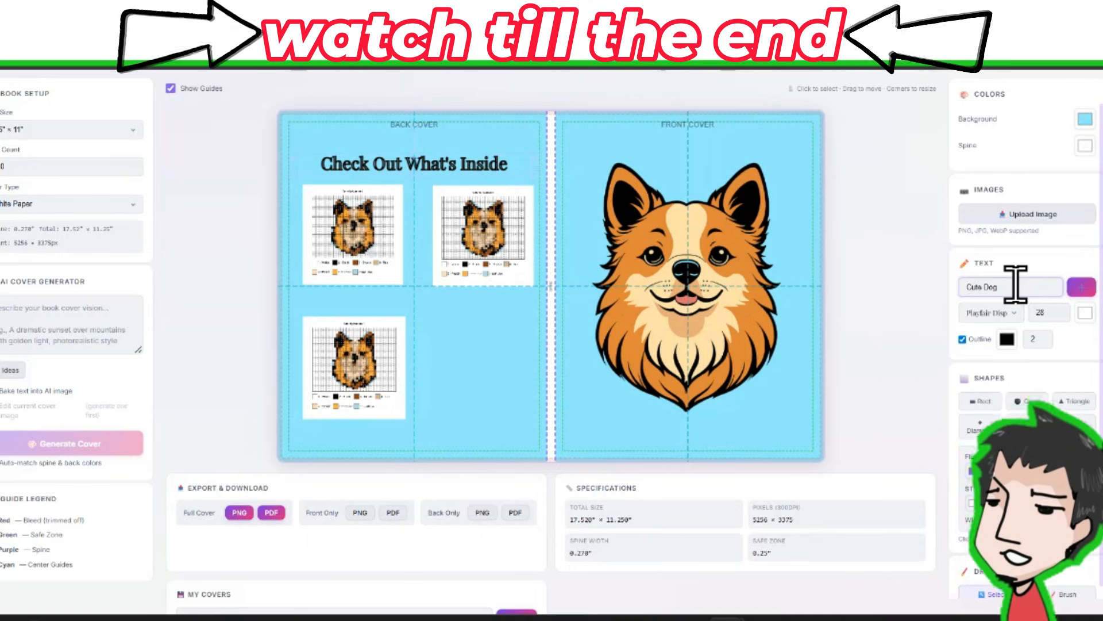
click(1081, 286)
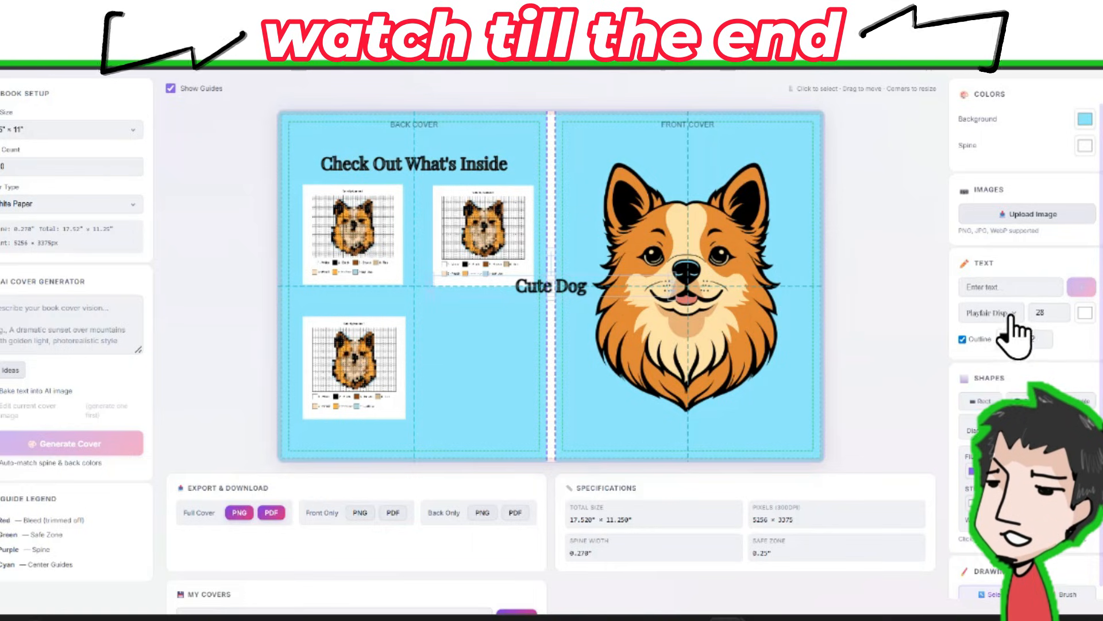
click(1011, 315)
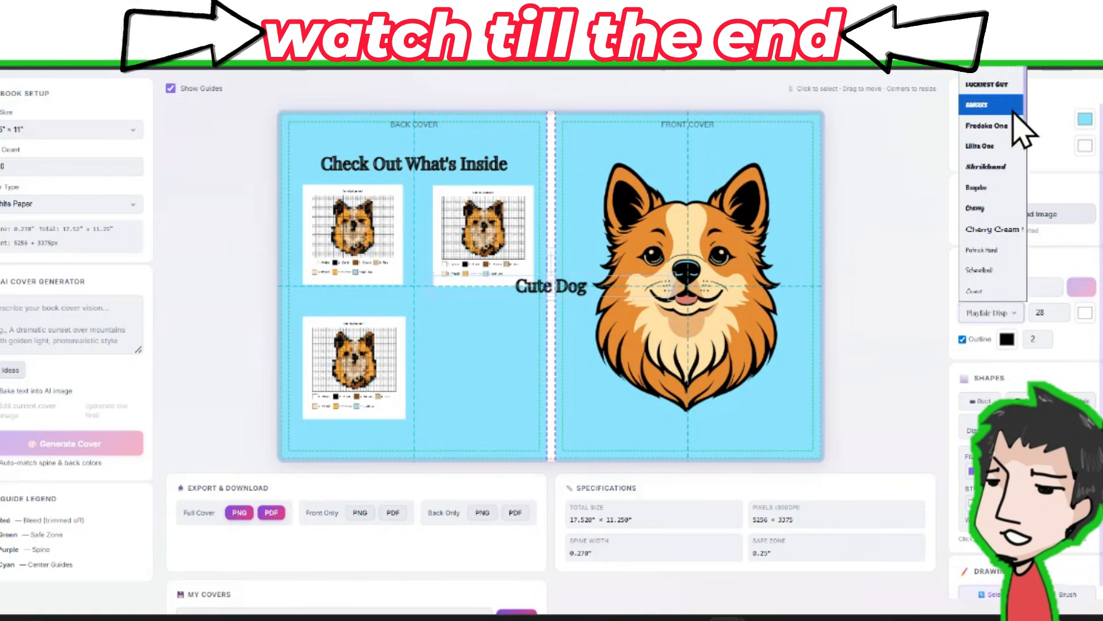
scroll(1015, 81, up, 1)
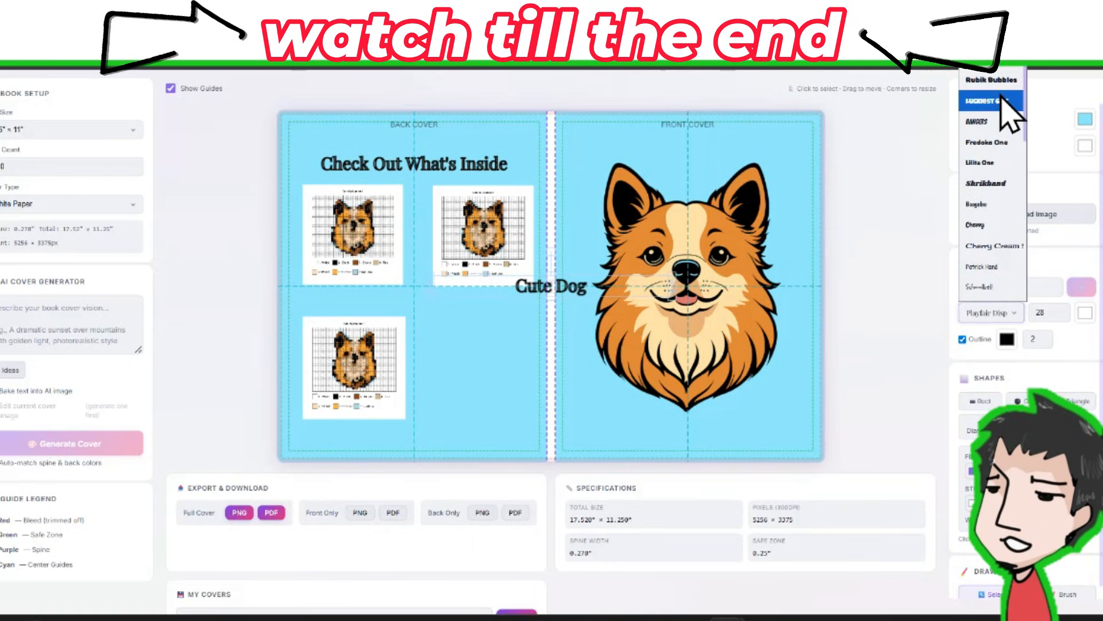
click(1009, 101)
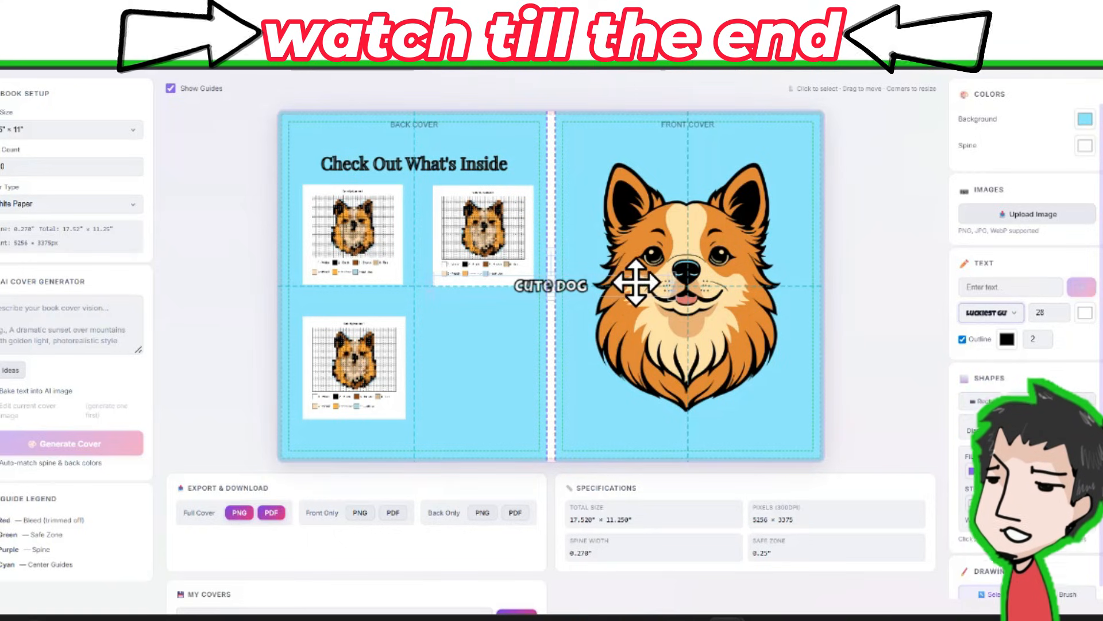
drag(603, 278, 748, 146)
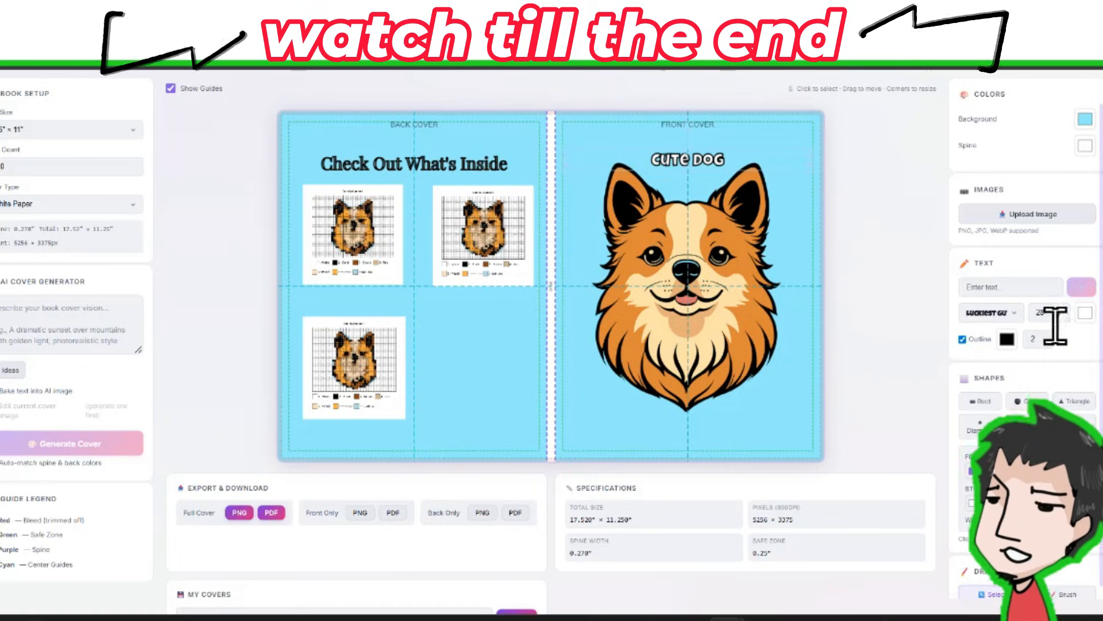
Set the "Cute Dog" title's font size to 69 and its outline width to 4, keeping it centred above the dog.
click(1061, 311)
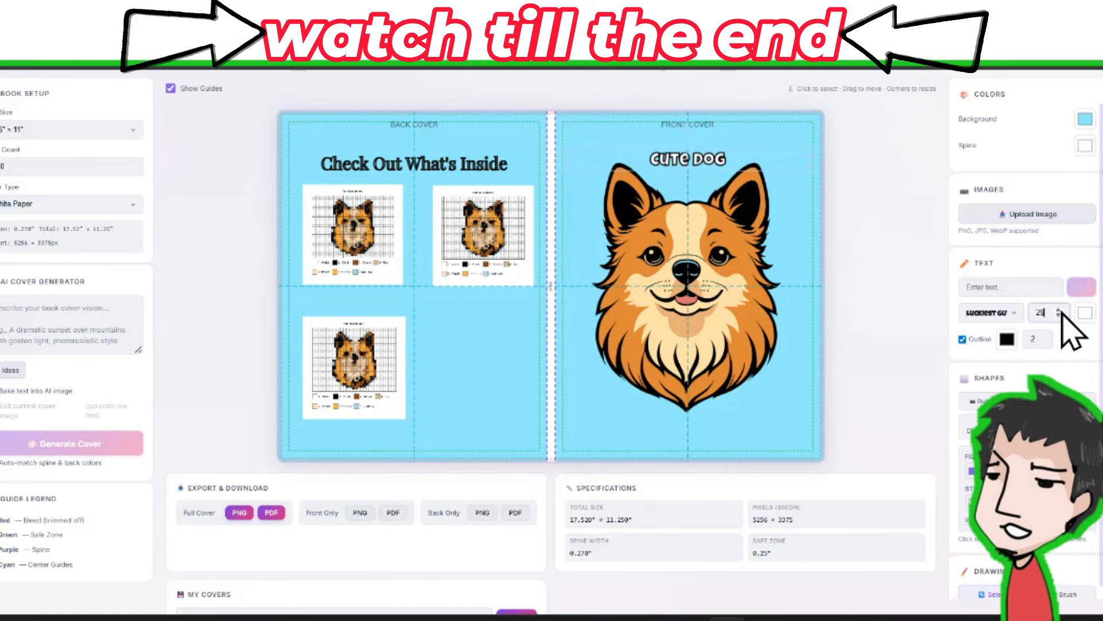
drag(1062, 313, 1080, 318)
drag(731, 147, 733, 145)
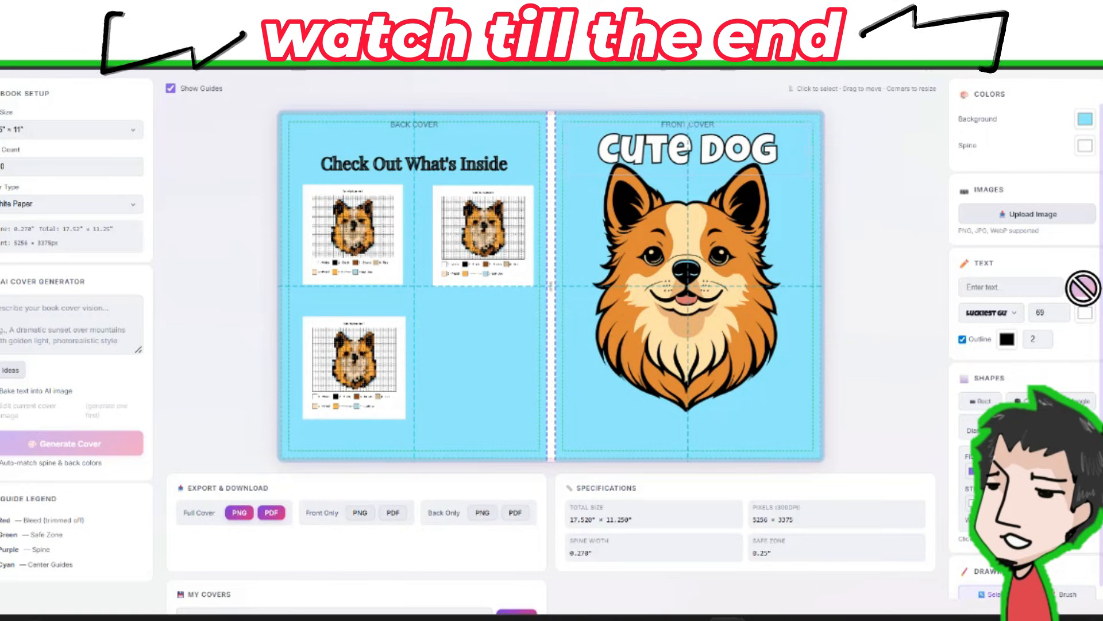
double_click(1042, 337)
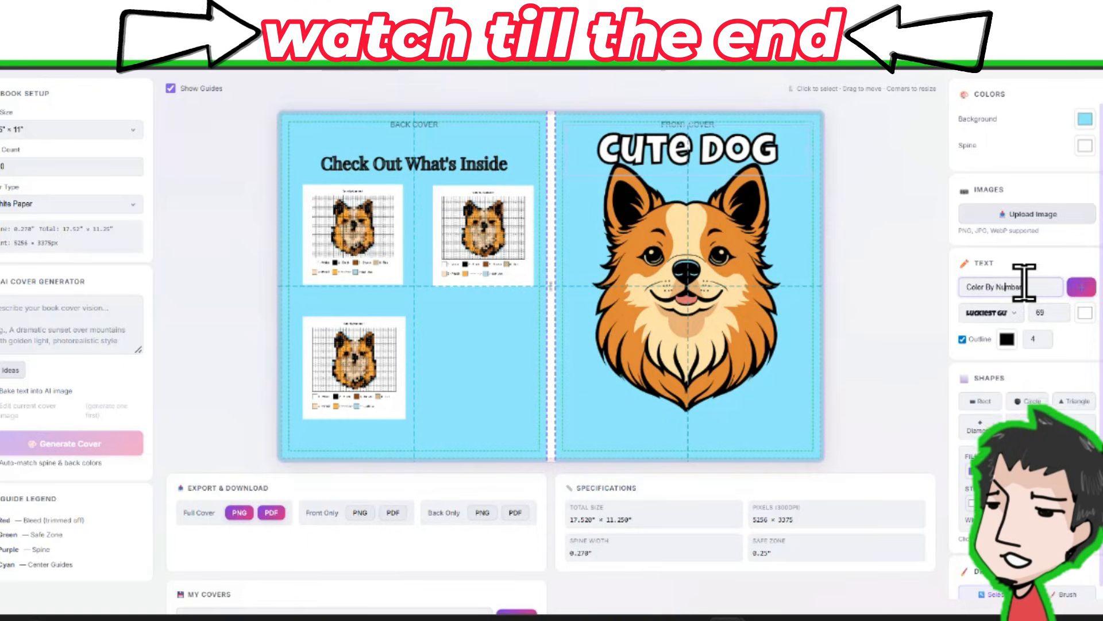
Add the subtitle "Color By Numbers" at font size 41 and centre it below the dog on the front cover.
click(1080, 286)
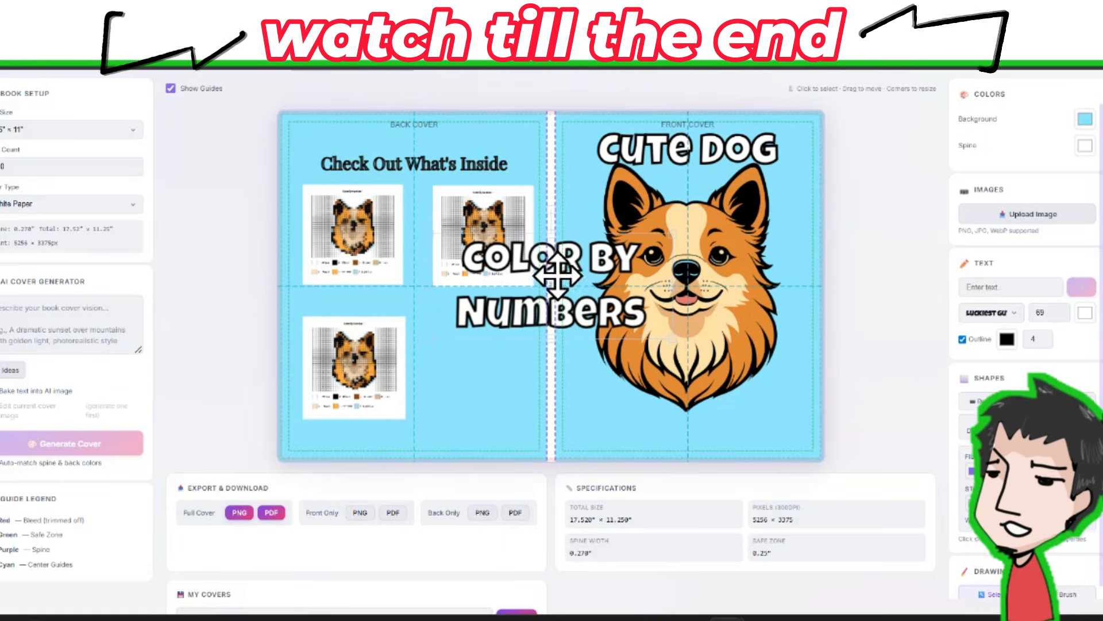
click(1059, 316)
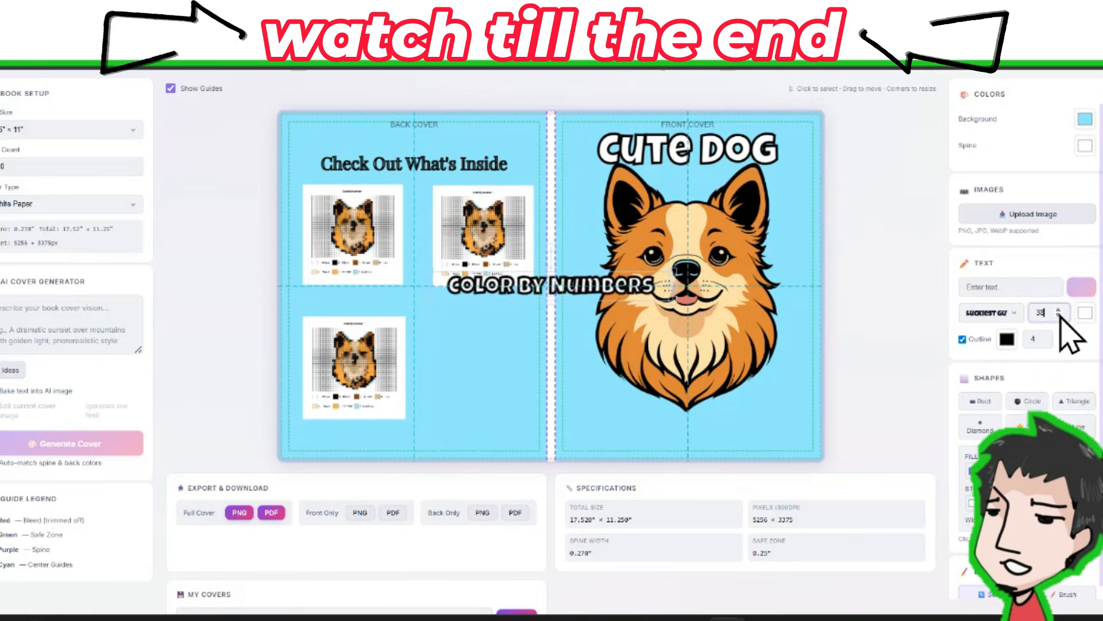
drag(584, 284, 712, 416)
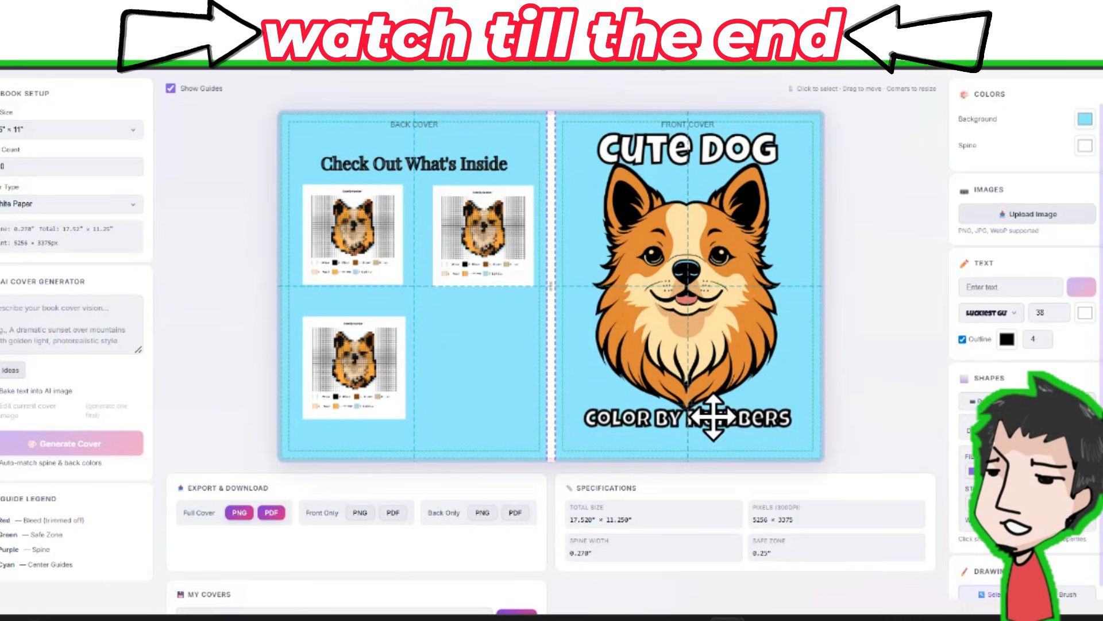
click(1062, 310)
click(1061, 310)
click(1062, 310)
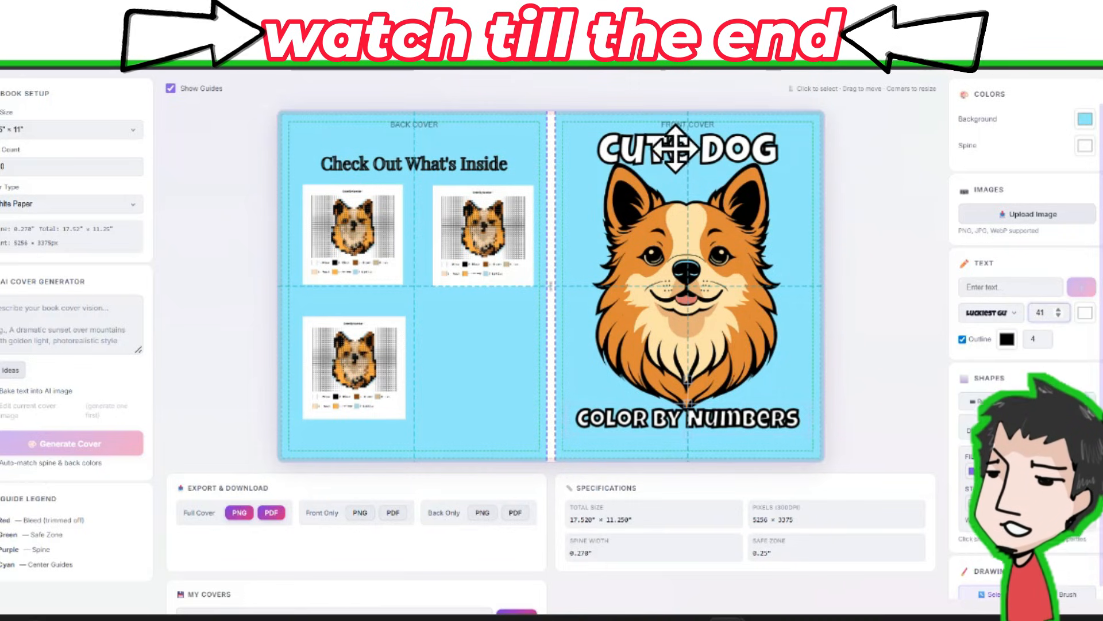
drag(715, 418, 711, 424)
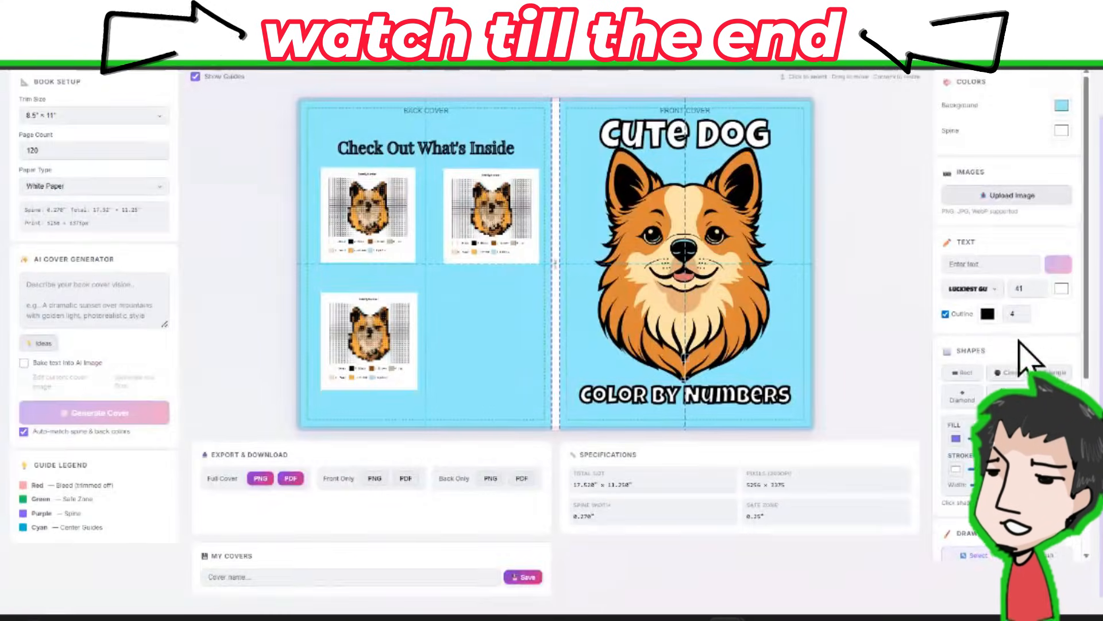
Add a star shape at the front cover's left edge beside the dog and fill it with yellow-green (RGB 203, 255, 15).
click(1007, 397)
drag(530, 271, 600, 282)
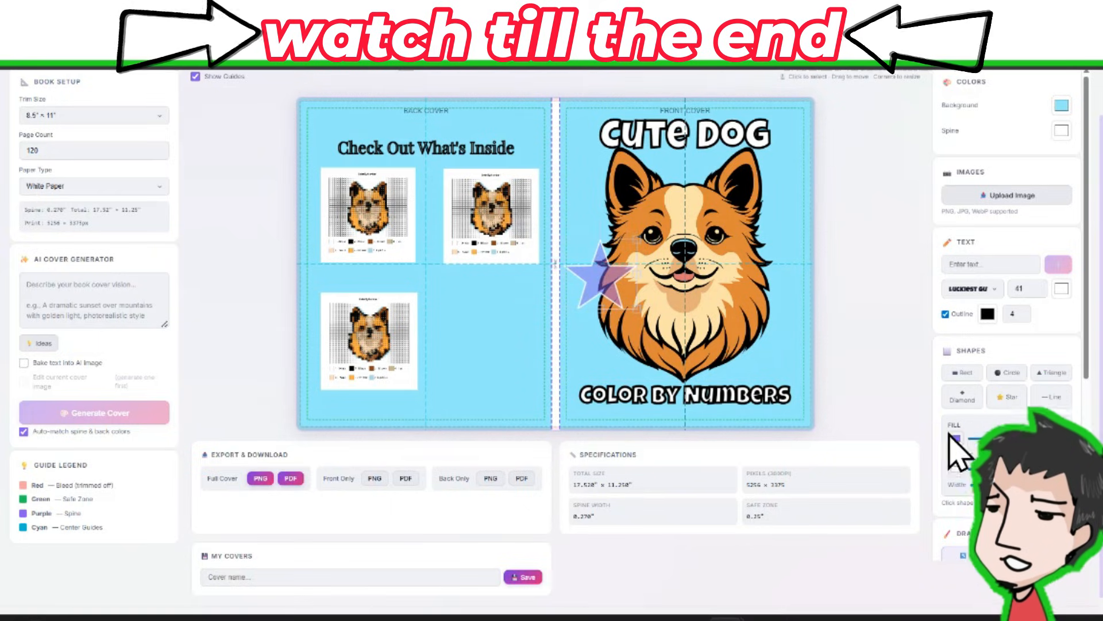
drag(988, 468, 950, 467)
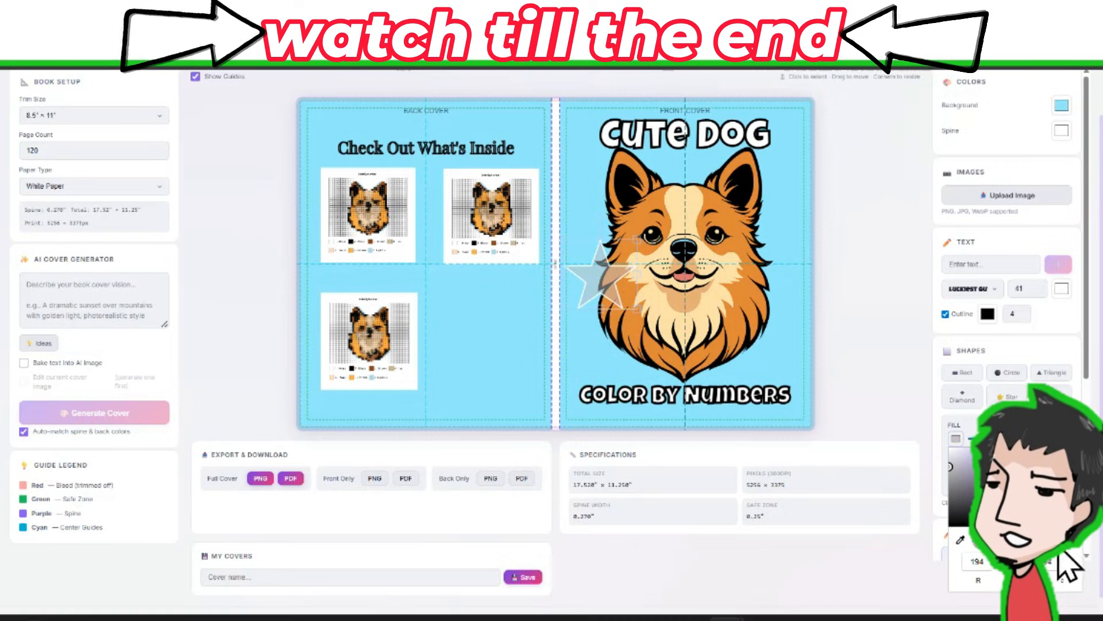
click(1066, 457)
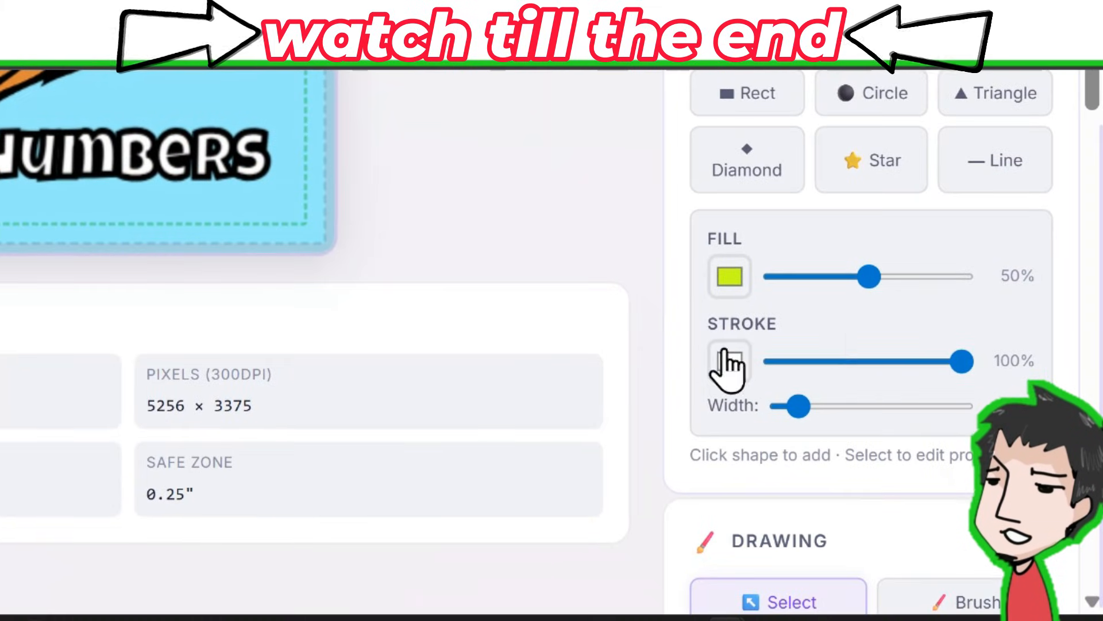
Change the star's stroke color to black.
click(736, 366)
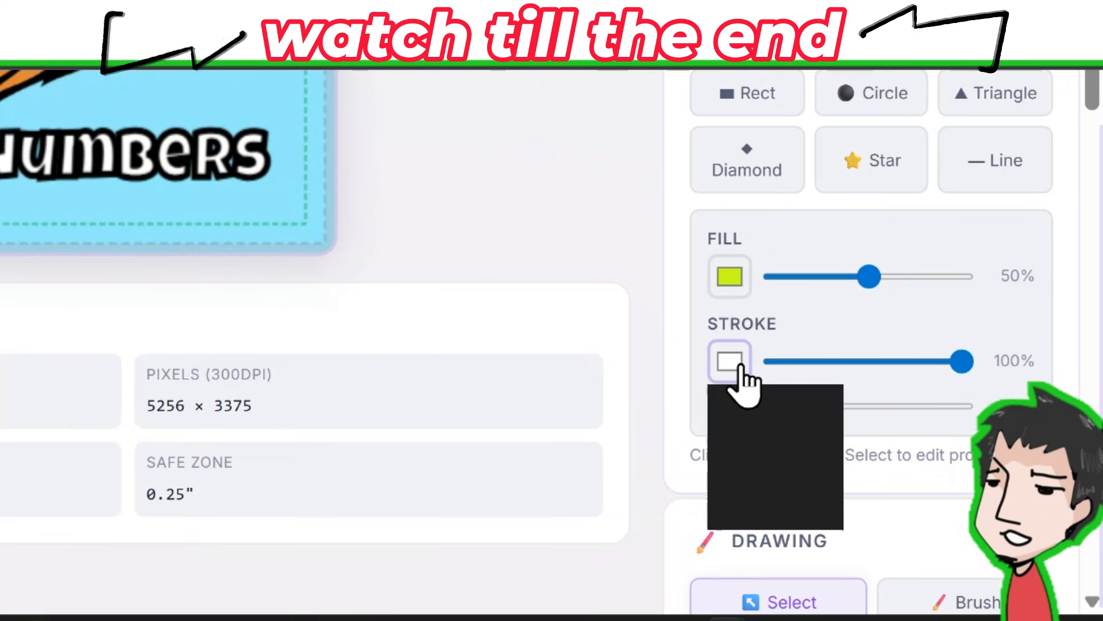
click(764, 438)
click(635, 529)
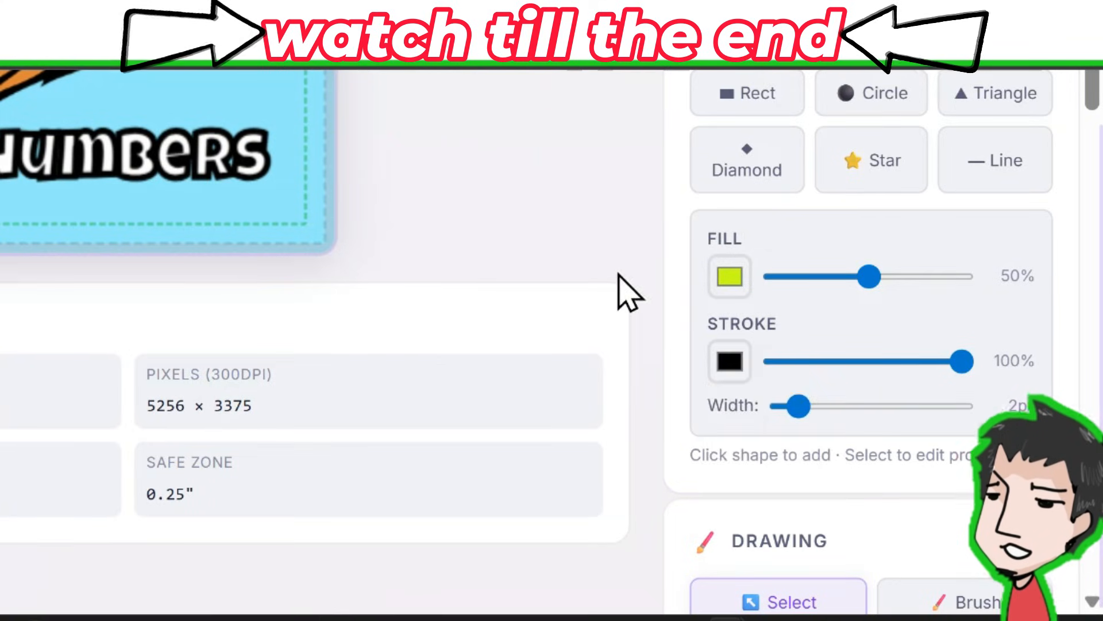
Lighten the star's fill to yellow-green (RGB 212, 255, 56) and raise the fill opacity to 75%.
click(740, 283)
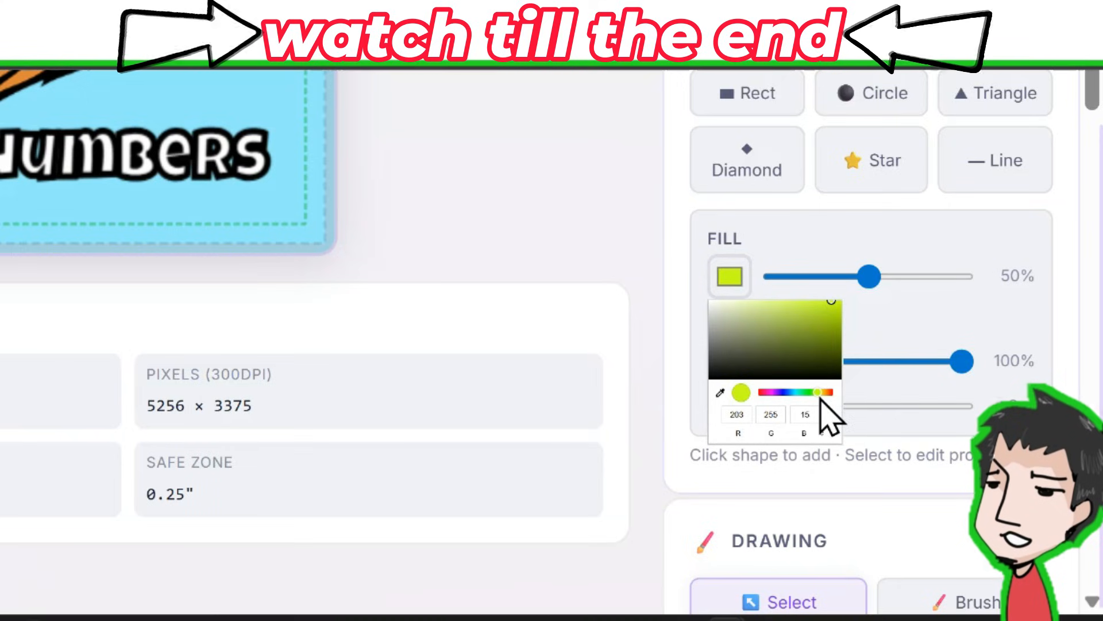
drag(820, 331, 817, 297)
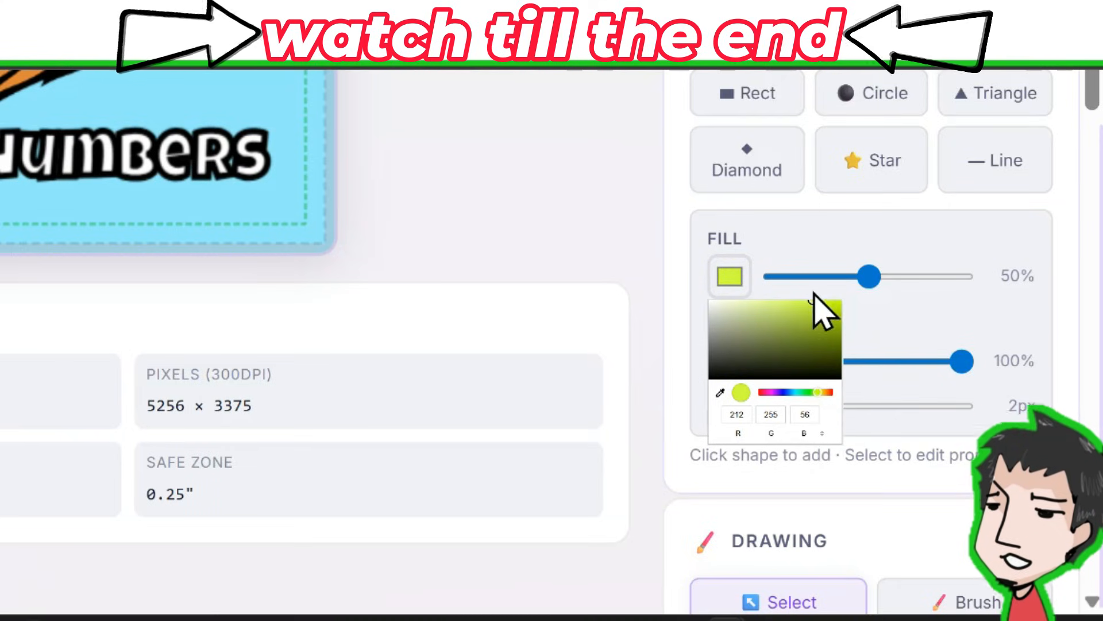
click(562, 192)
drag(872, 282, 918, 284)
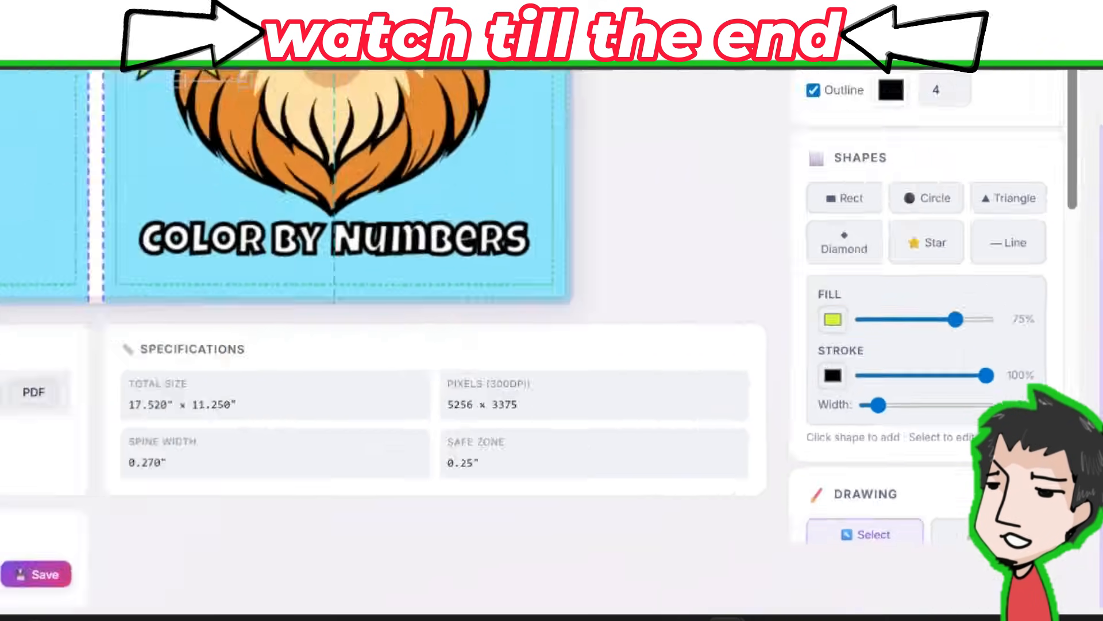
Shift the back cover's second thumbnail slightly toward the first and place the star beside the dog's lower right fur on the front cover.
drag(620, 322, 607, 209)
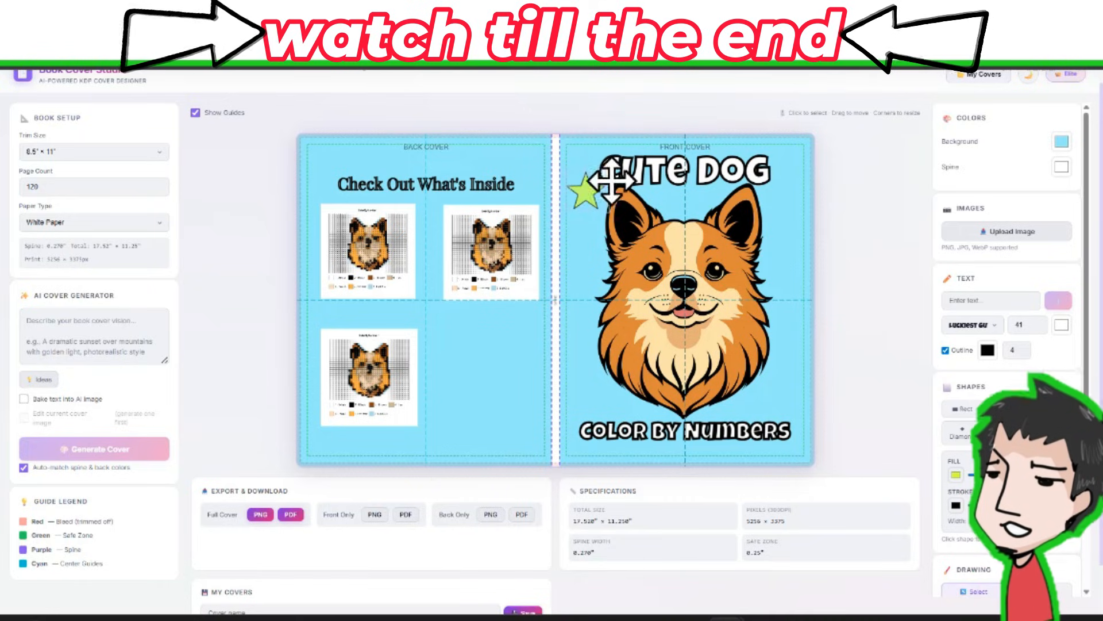
drag(527, 262, 493, 259)
drag(587, 197, 770, 388)
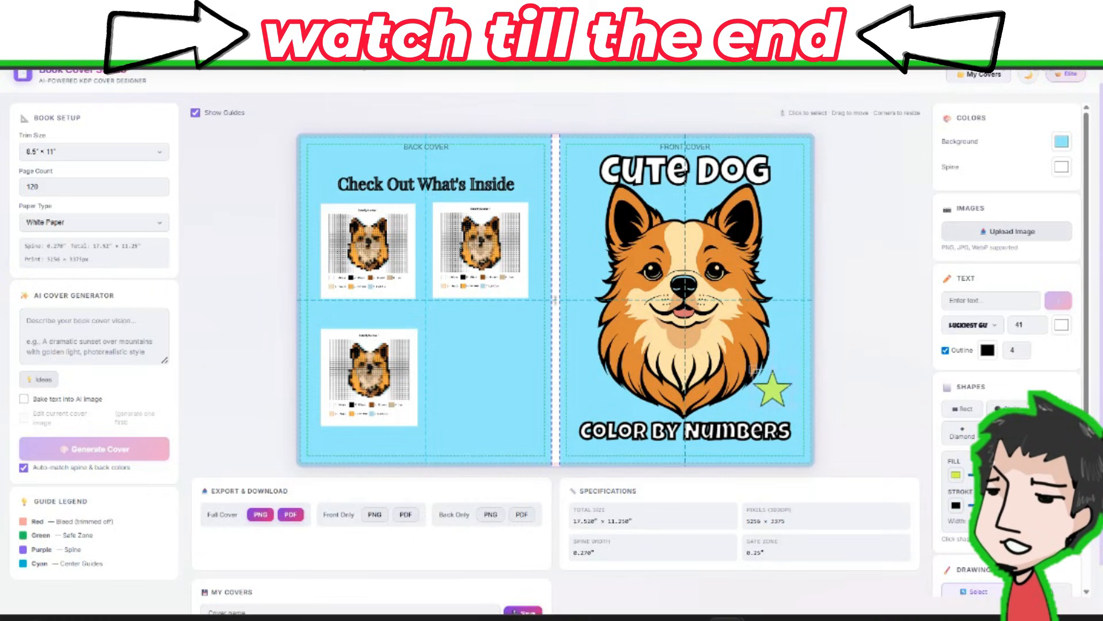
Add a second star, shrink and tilt it, and place it beside the dog's left ear on the front cover.
click(1008, 433)
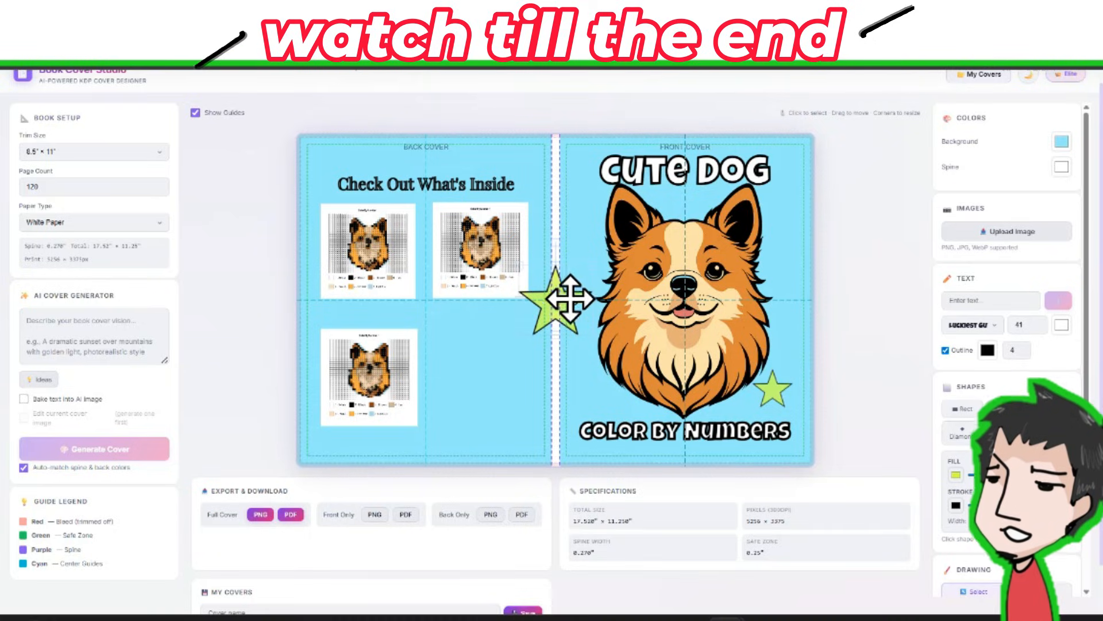
drag(569, 298, 643, 273)
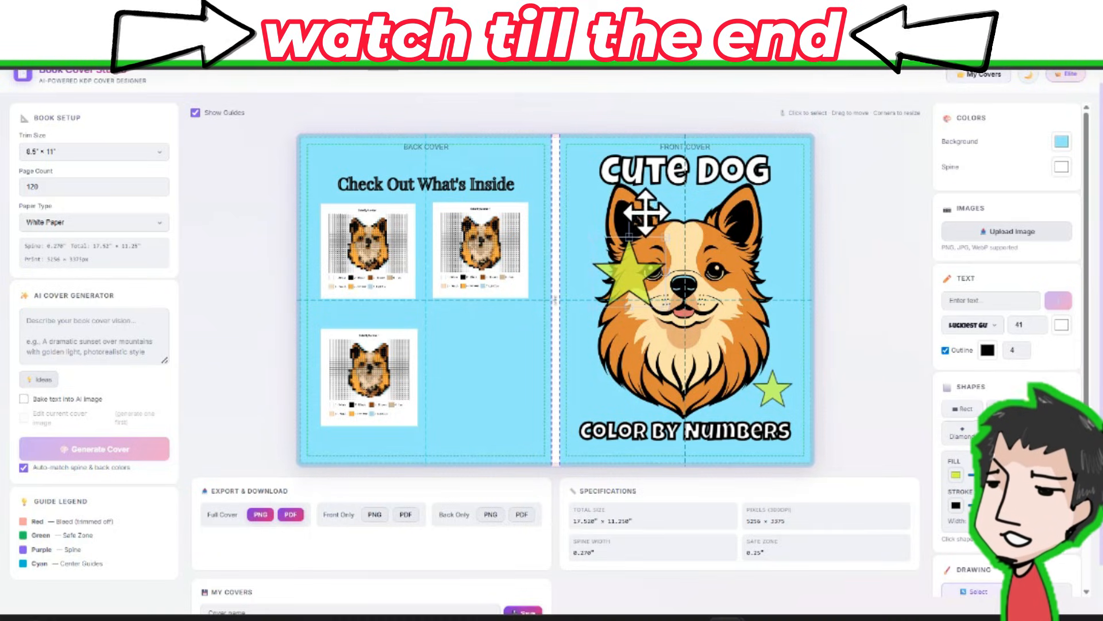
drag(632, 220, 633, 277)
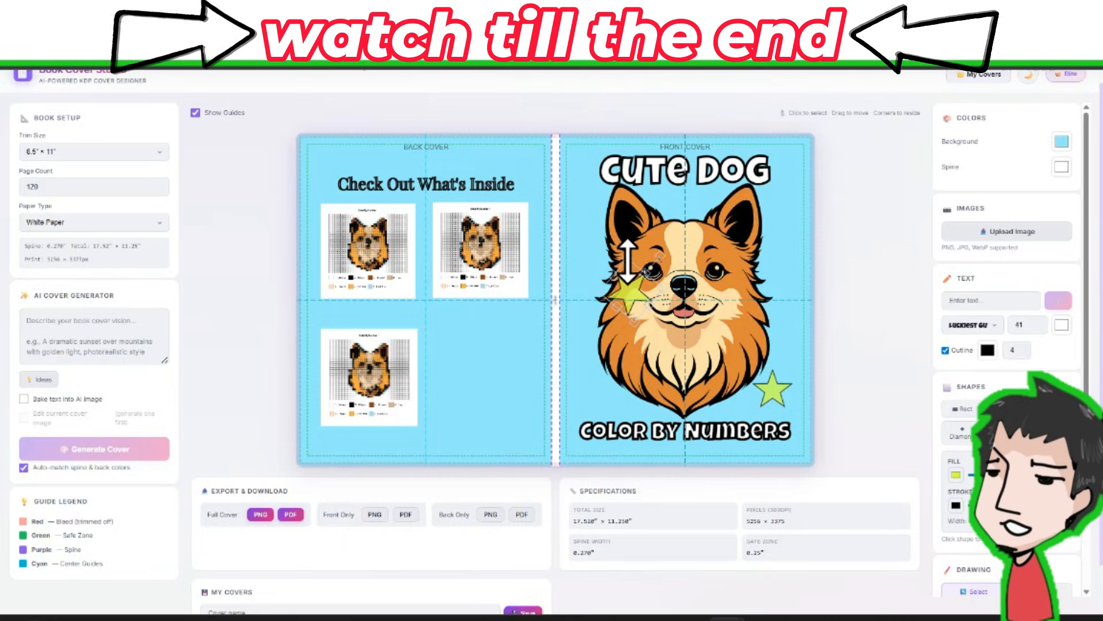
drag(633, 284, 596, 234)
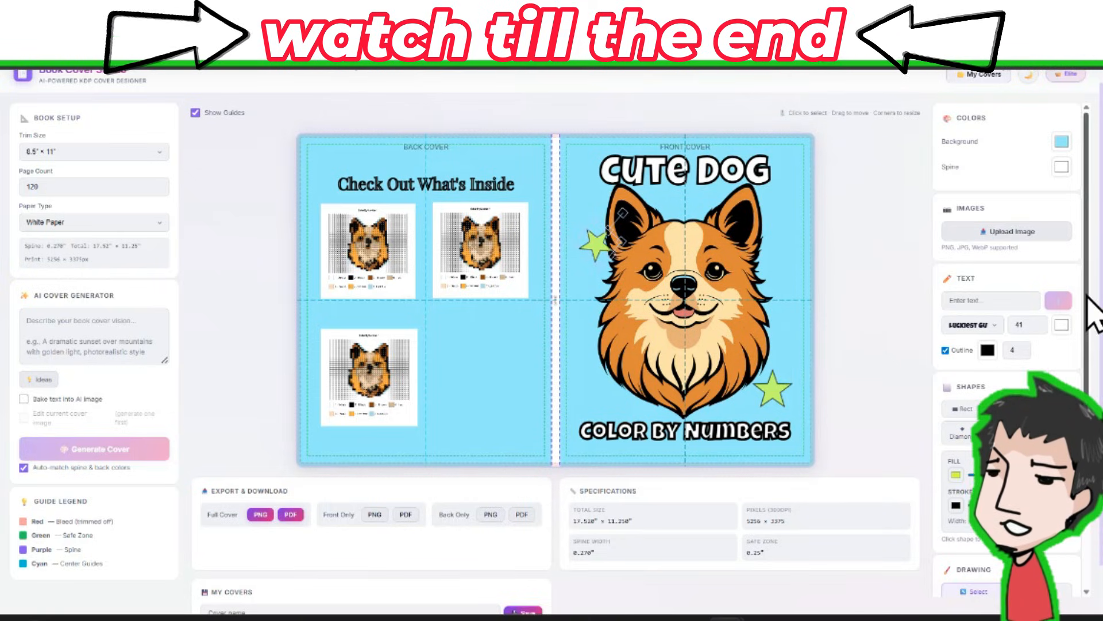
Brush a short black 5 px freehand line beside the dog's right cheek and erase its upper part.
scroll(1098, 299, down, 5)
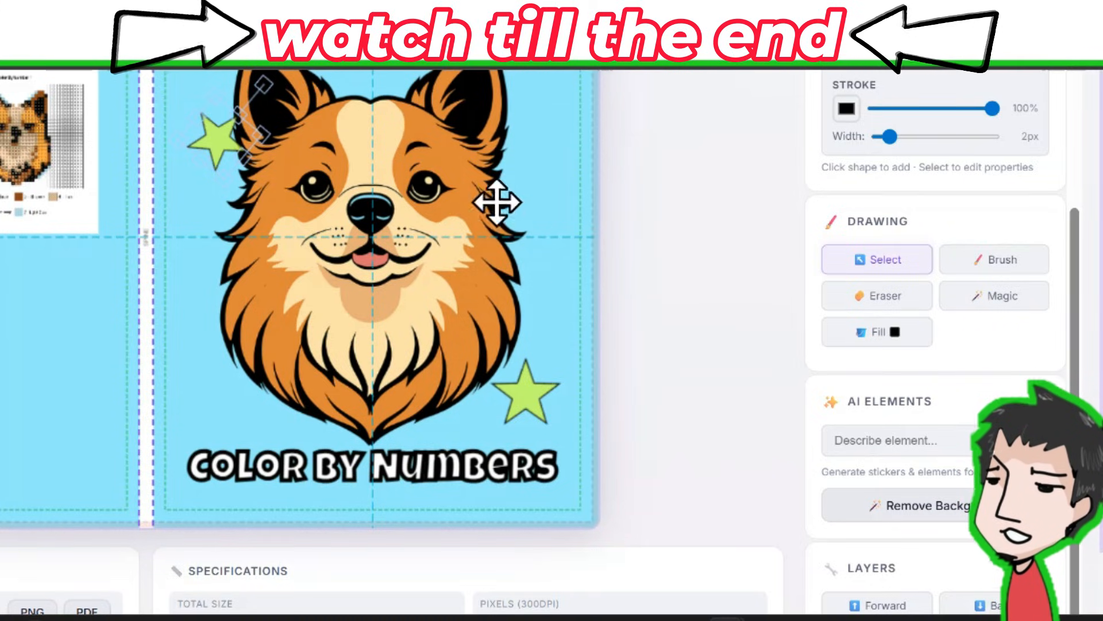
click(985, 265)
drag(557, 232, 555, 284)
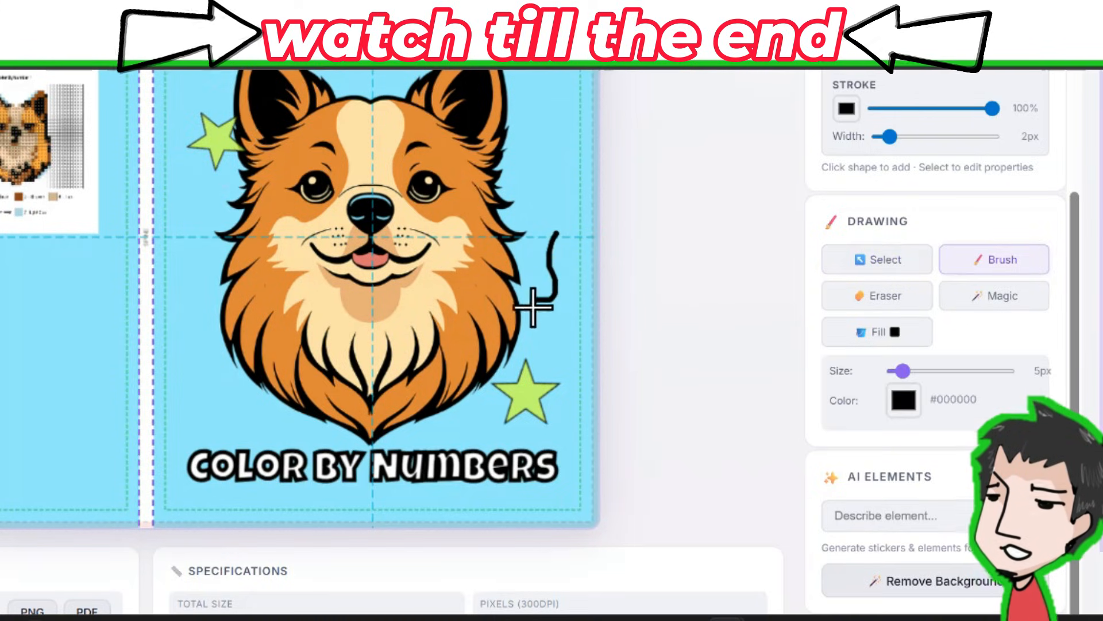
drag(542, 325, 540, 322)
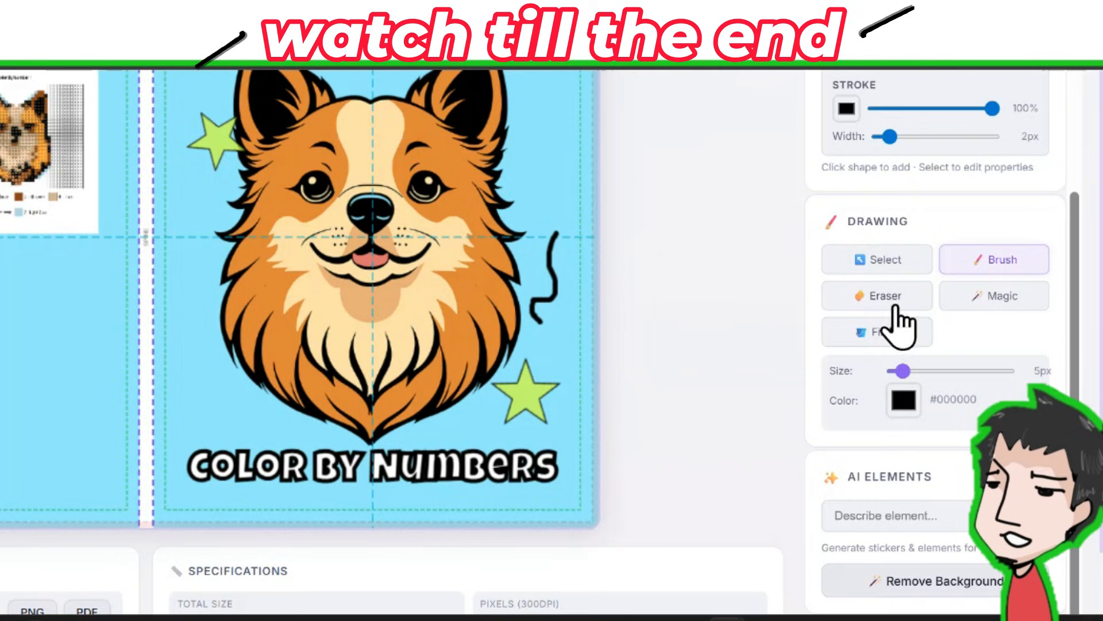
click(888, 299)
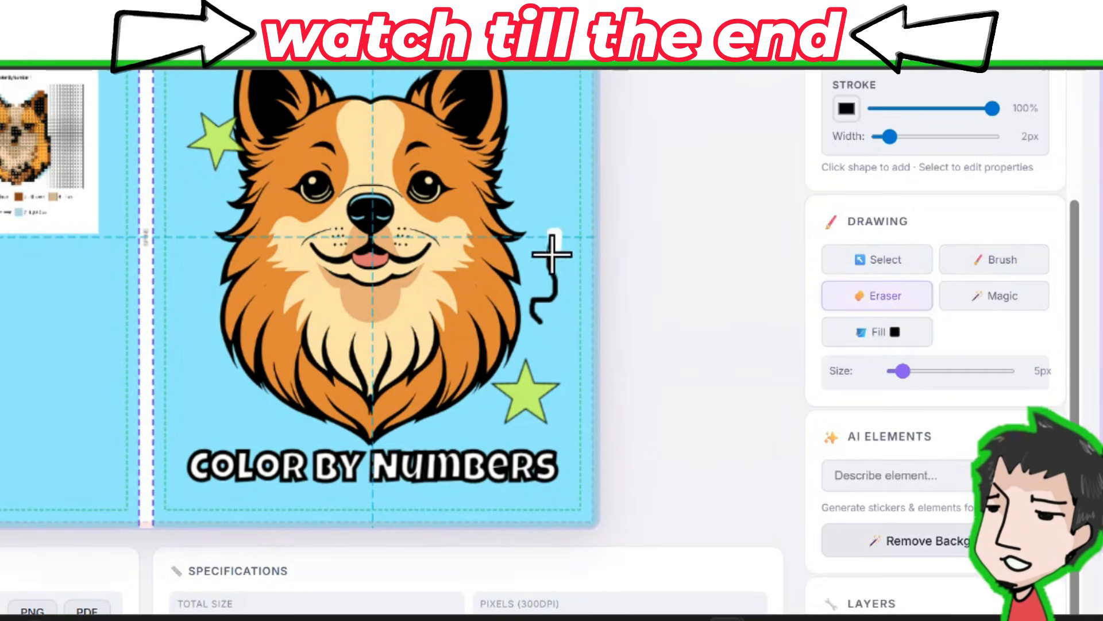
drag(561, 280, 558, 285)
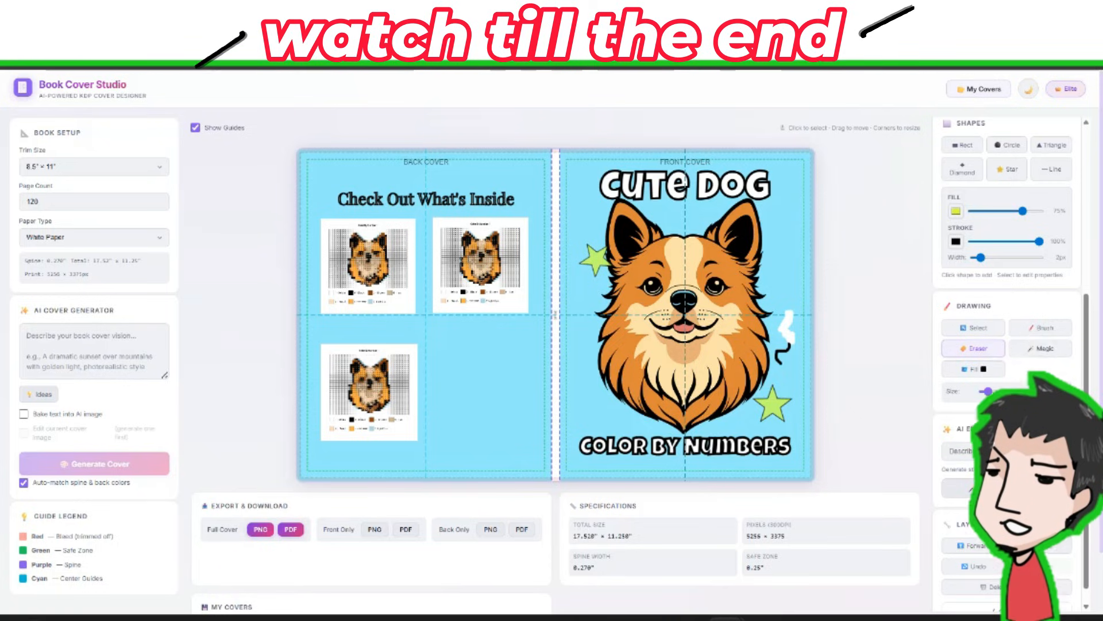
Undo the brush and eraser strokes beside the dog.
scroll(552, 310, down, 2)
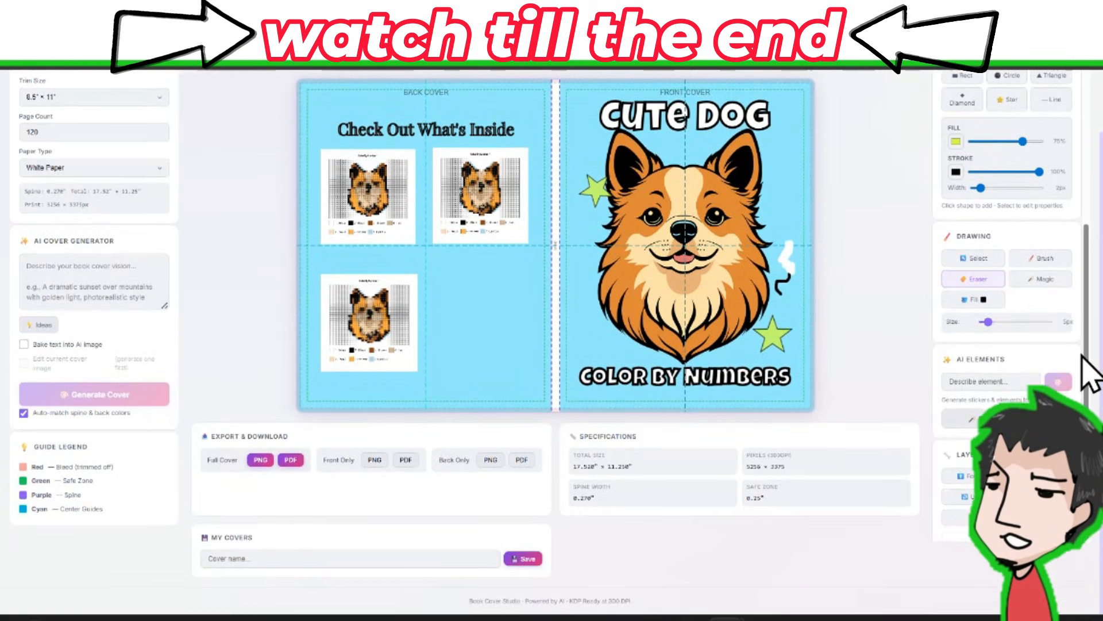
drag(1086, 363, 1085, 392)
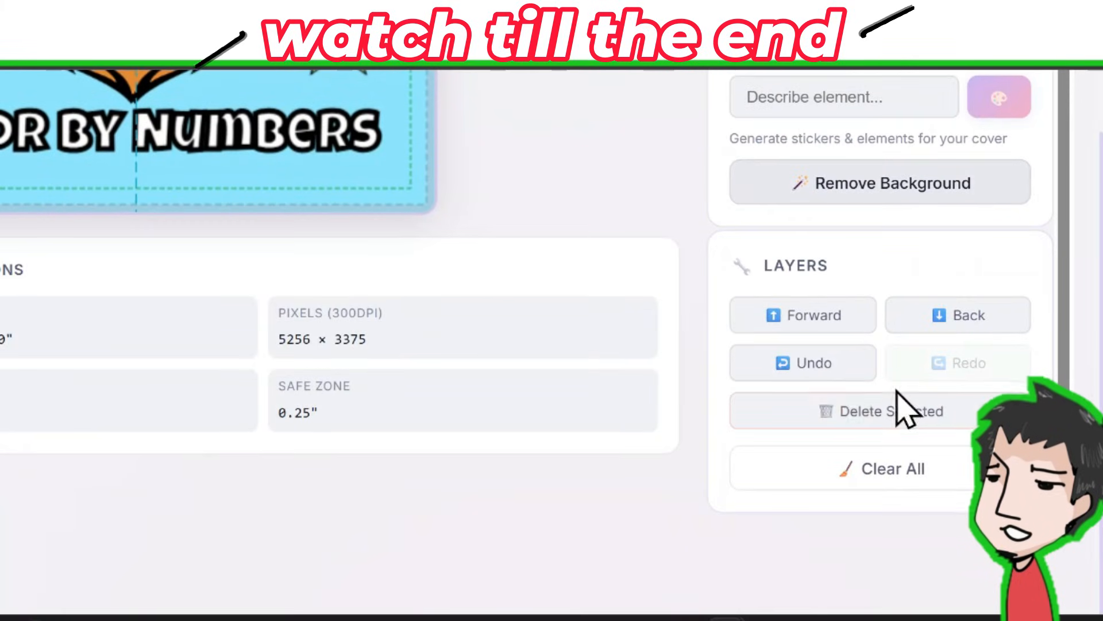
click(815, 368)
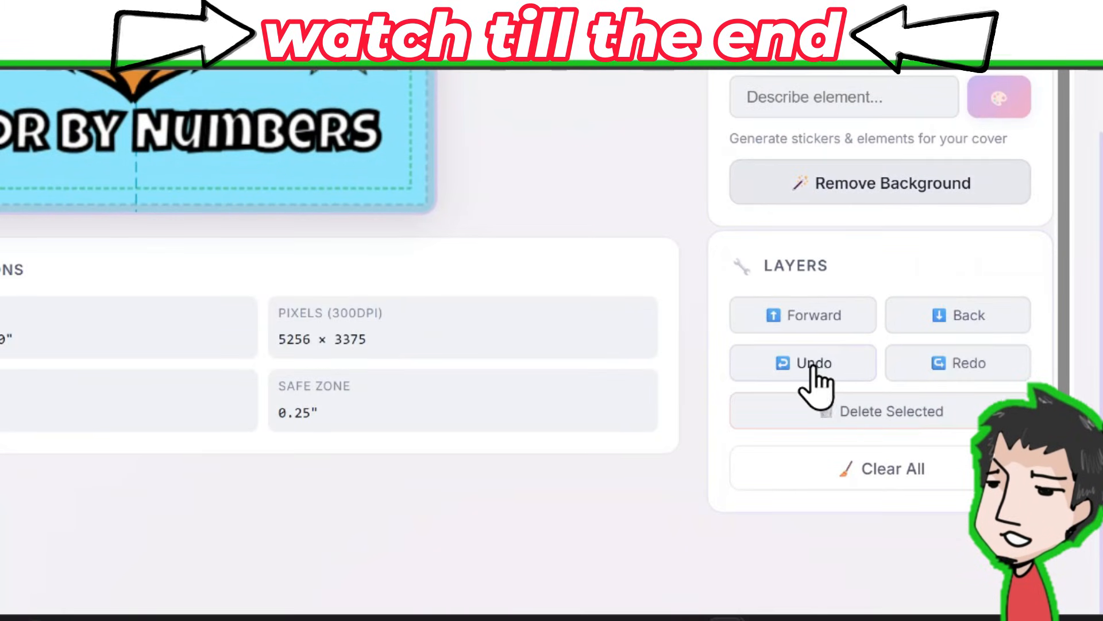
scroll(815, 371, up, 4)
scroll(828, 352, down, 5)
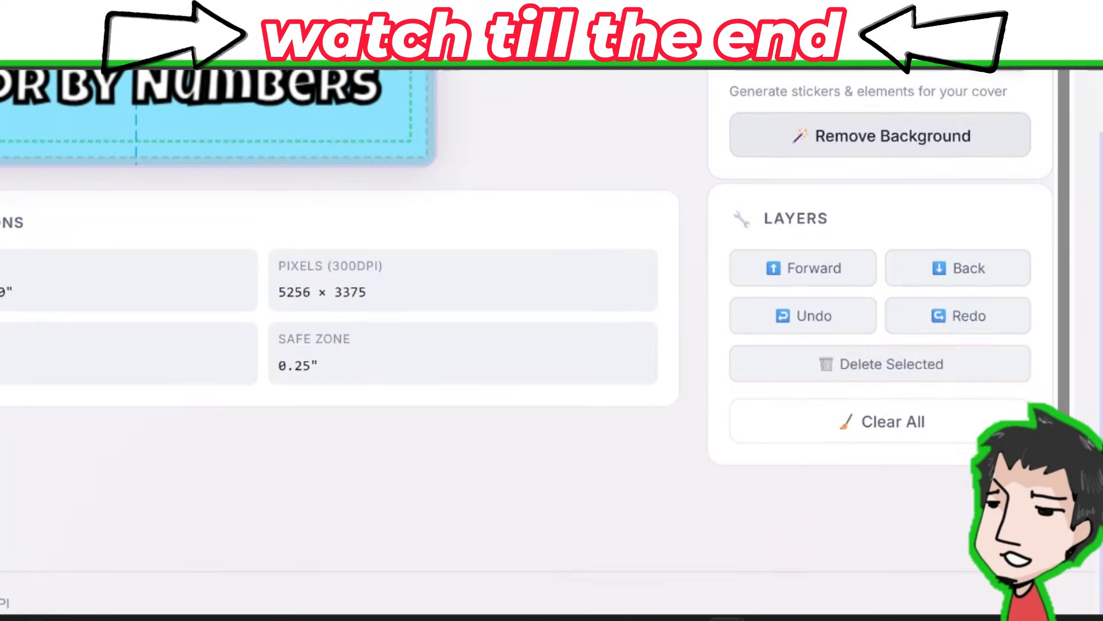
Export the full cover as full-cover-8.5x11-spine0.270.pdf to the Downloads folder and open the PDF to review it.
scroll(773, 340, up, 10)
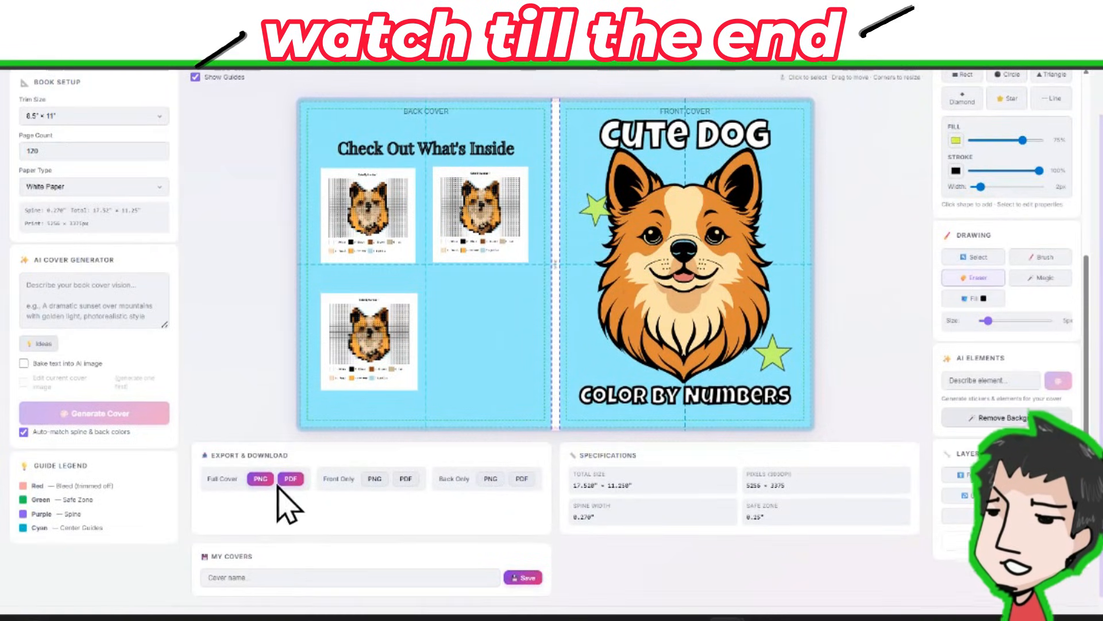
click(302, 480)
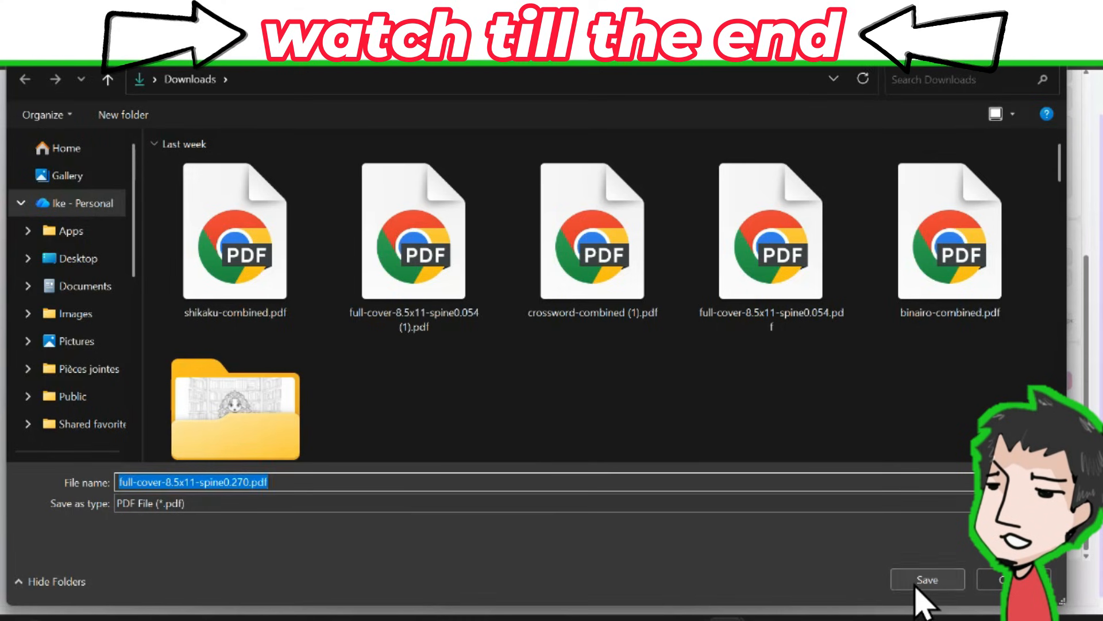
click(926, 579)
click(863, 74)
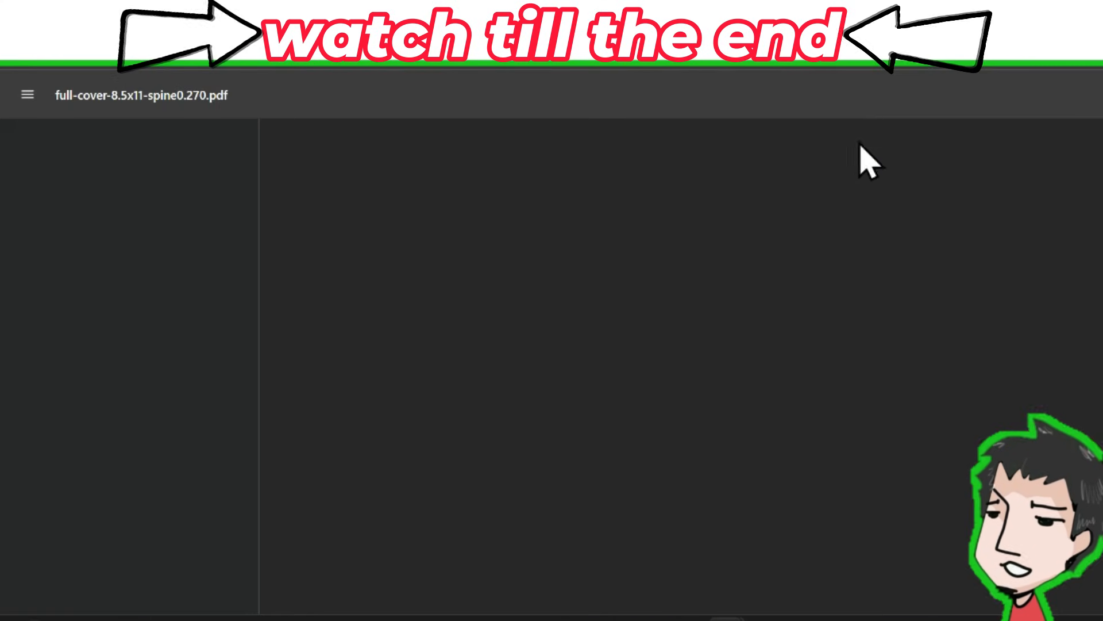
scroll(884, 264, down, 1)
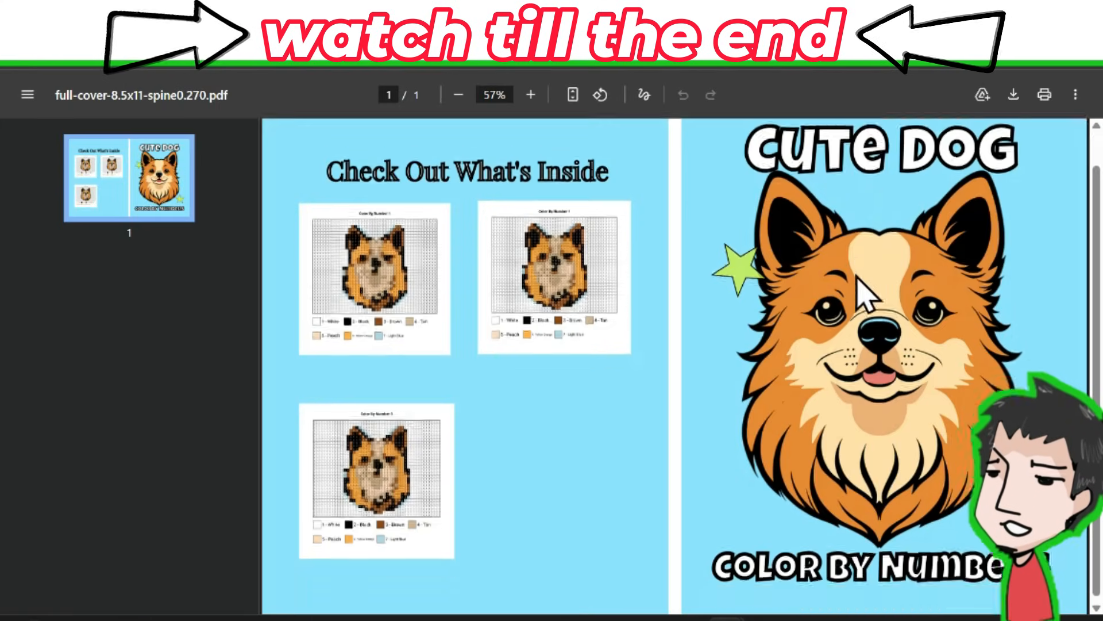
scroll(848, 284, up, 1)
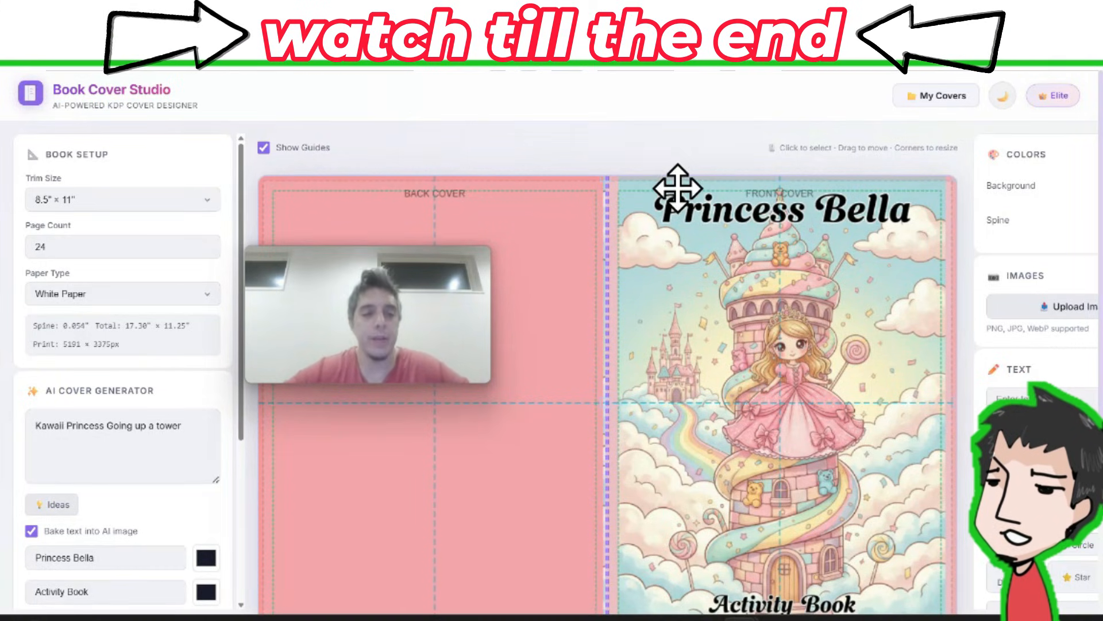
Review the princess activity book cover together with its book setup, AI generator settings, guide legend, export options and specifications.
scroll(672, 184, down, 1)
scroll(586, 230, down, 3)
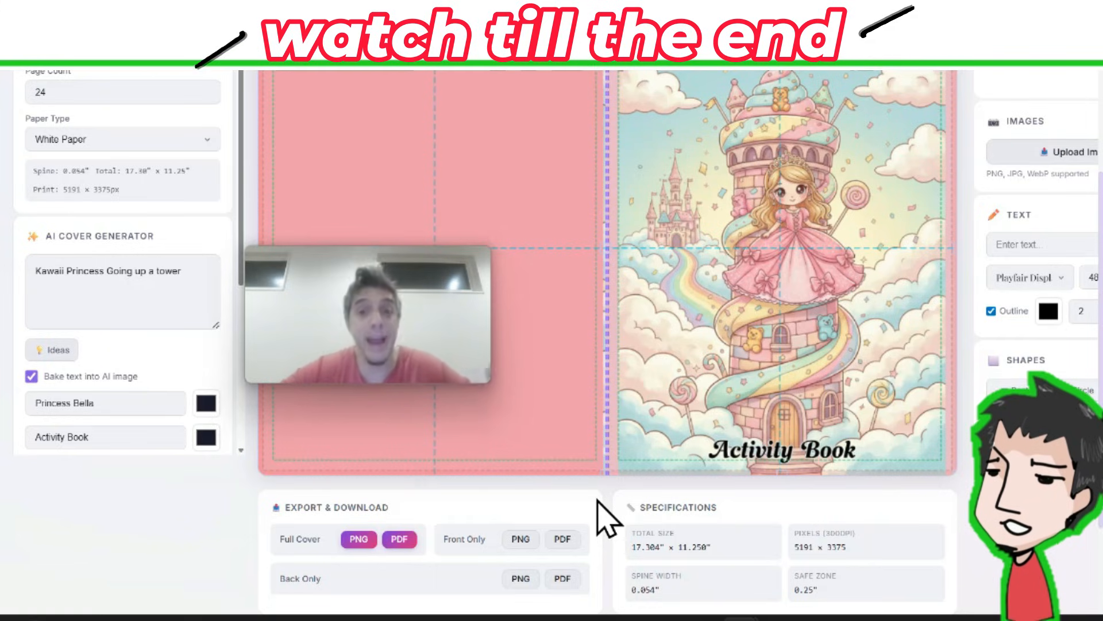
scroll(209, 288, up, 3)
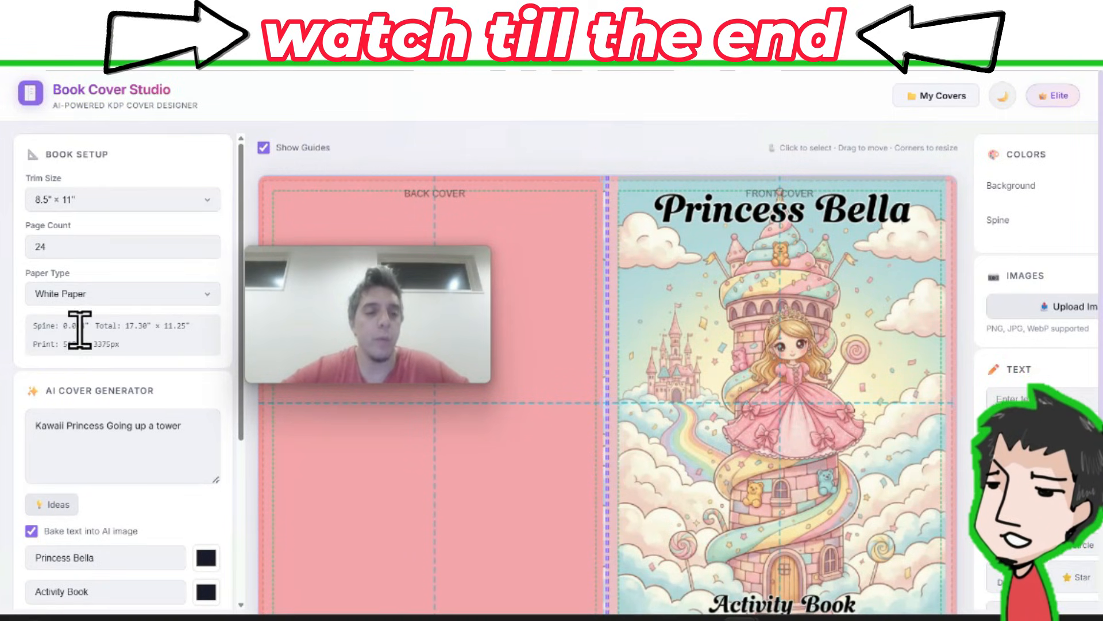
scroll(83, 371, down, 3)
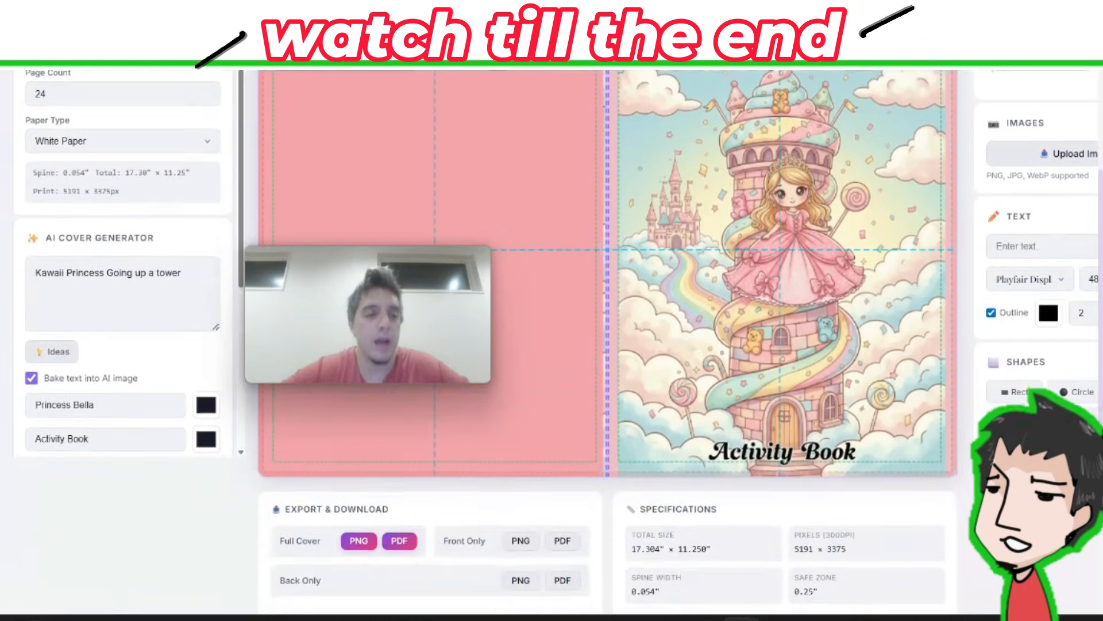
scroll(95, 242, up, 3)
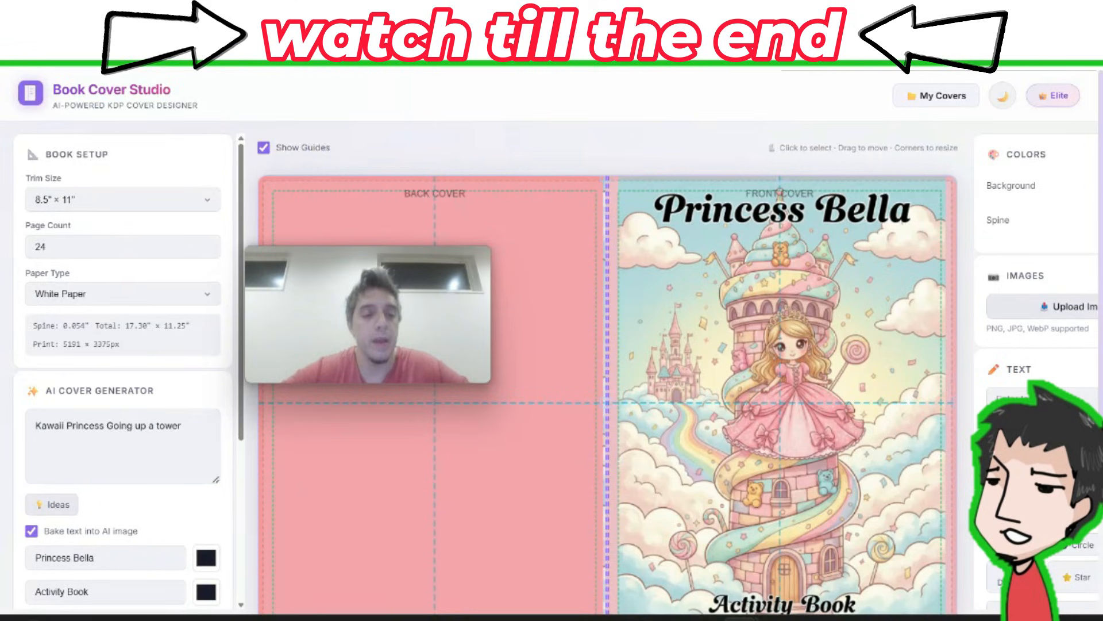
scroll(121, 442, down, 2)
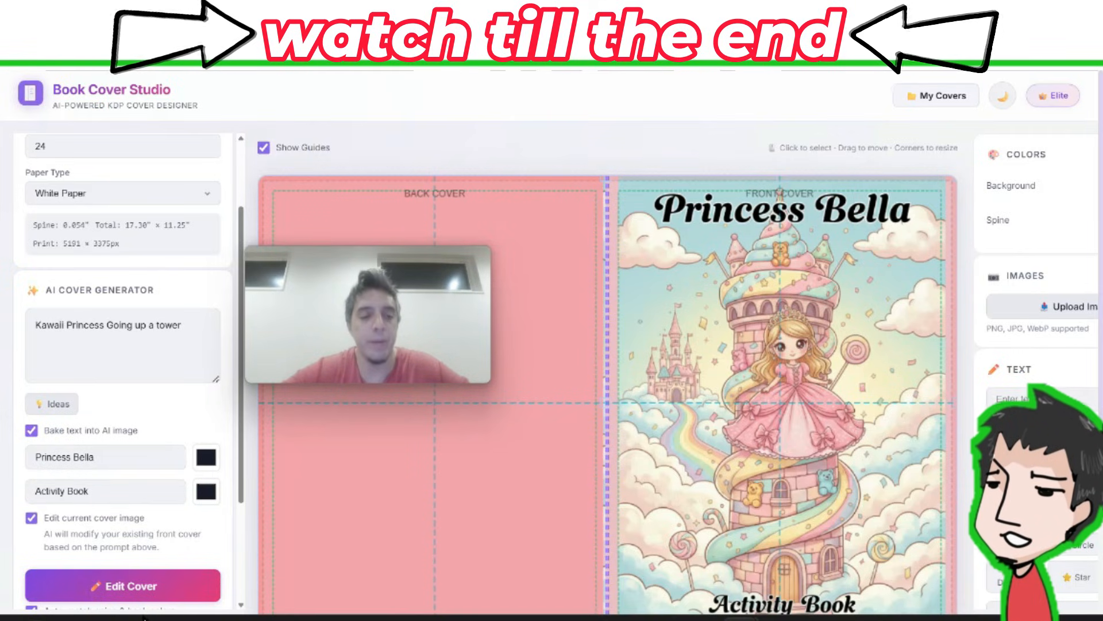
scroll(172, 511, down, 3)
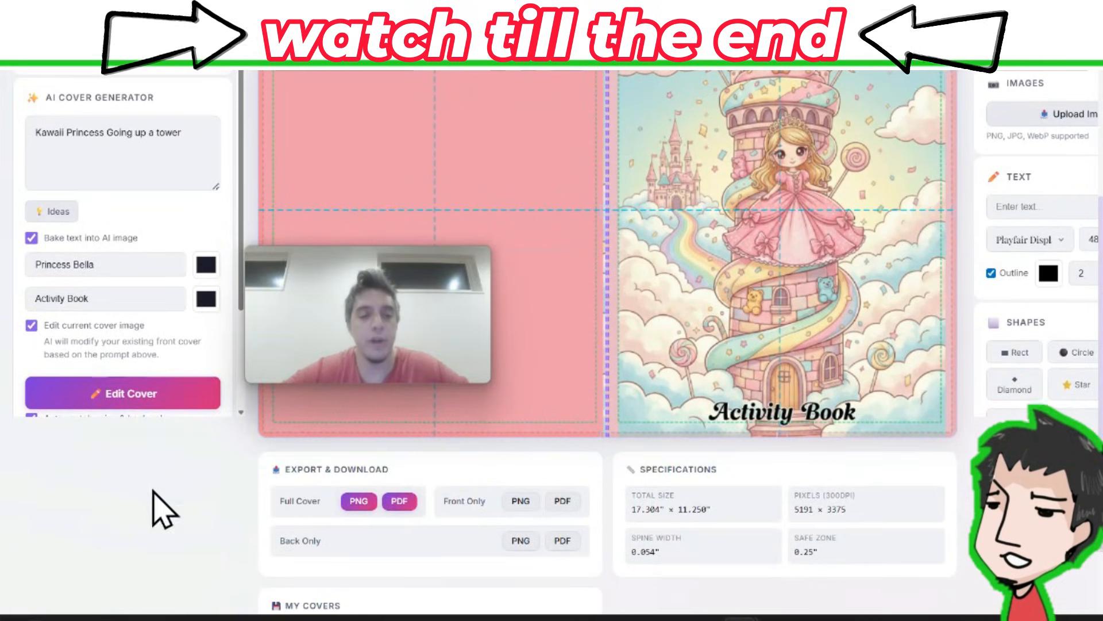
scroll(122, 282, down, 3)
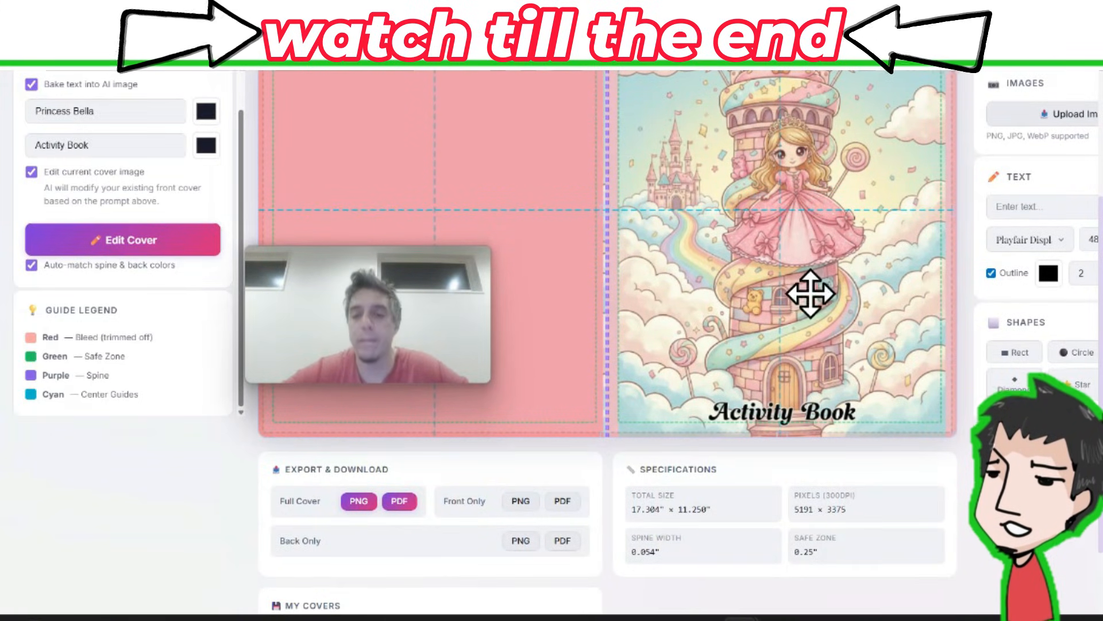
mouse_move(352, 320)
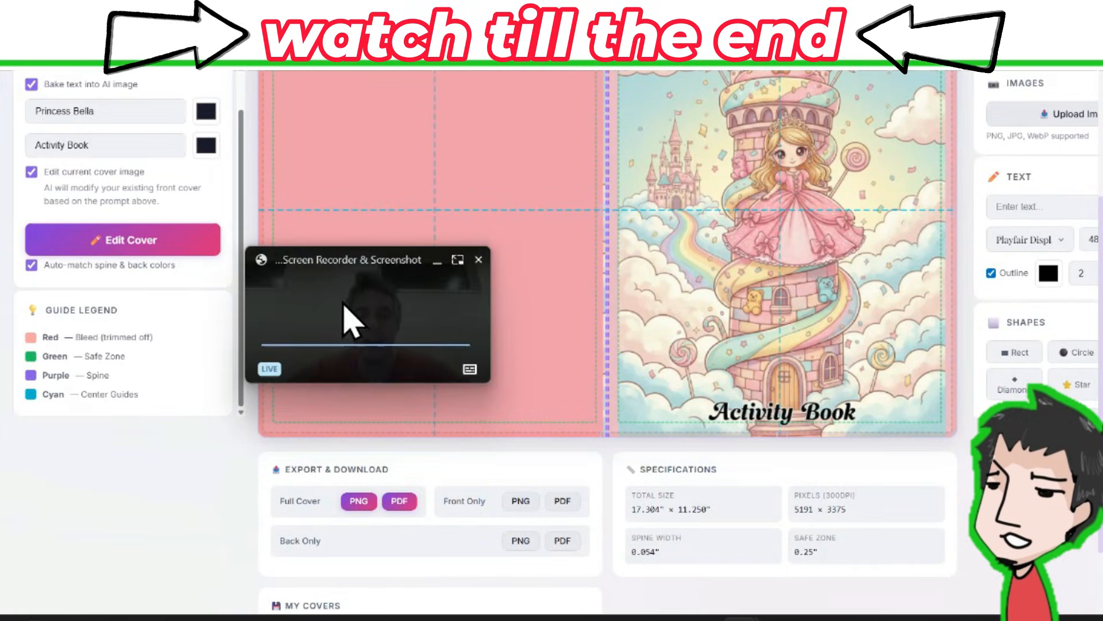
drag(394, 312, 260, 369)
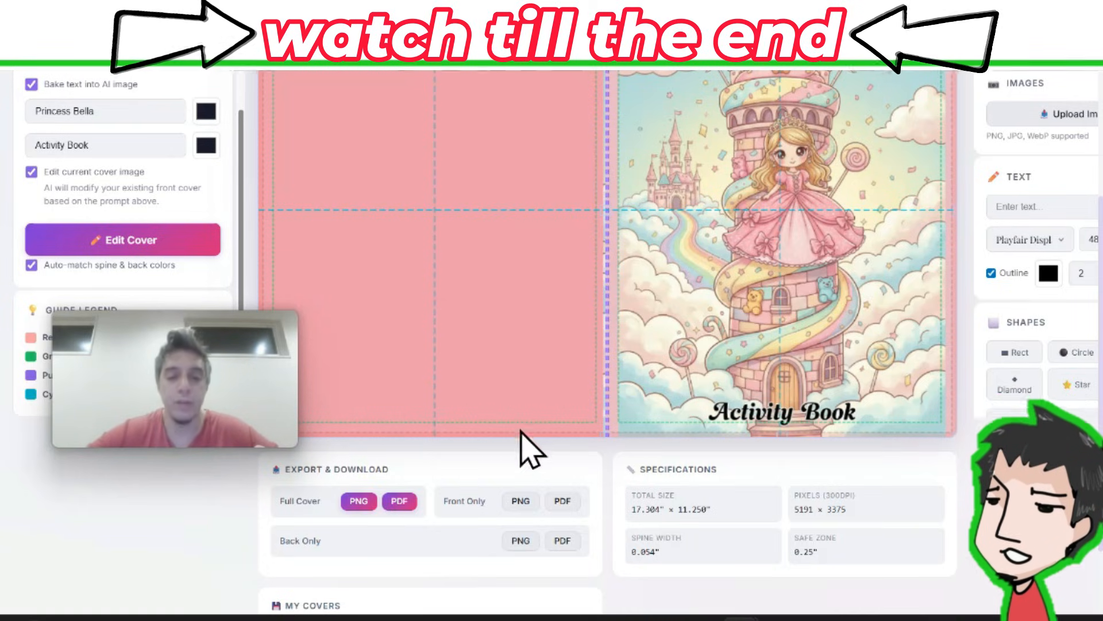
scroll(529, 419, down, 3)
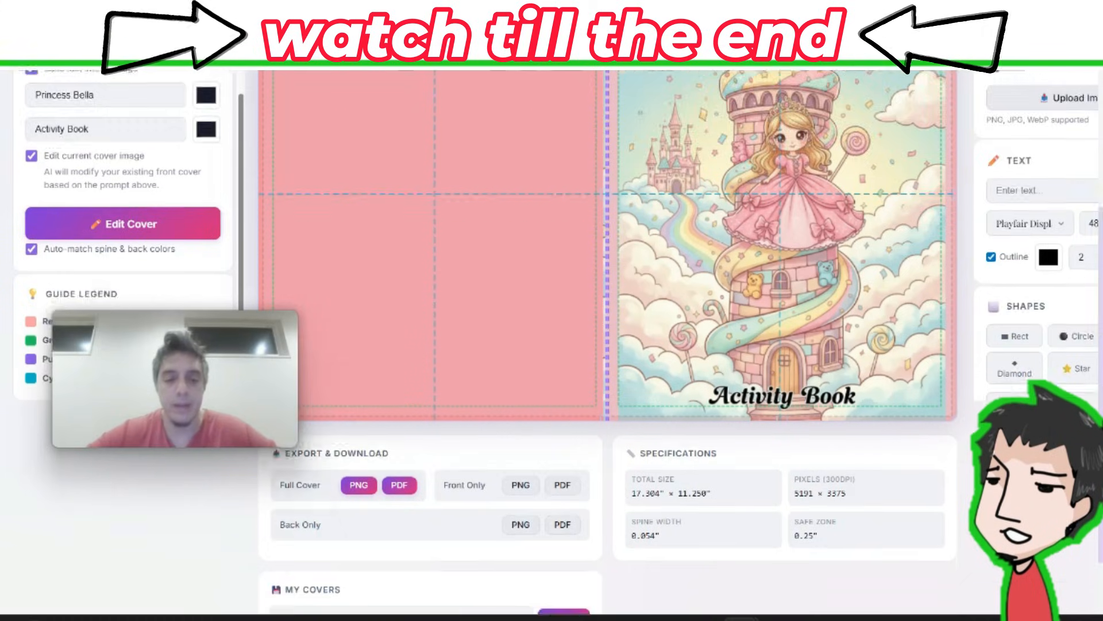
Upload page-1-futoshiki-puzzle.png from the crossword-all-png folder and move it onto the back cover.
scroll(530, 418, up, 2)
scroll(607, 284, up, 3)
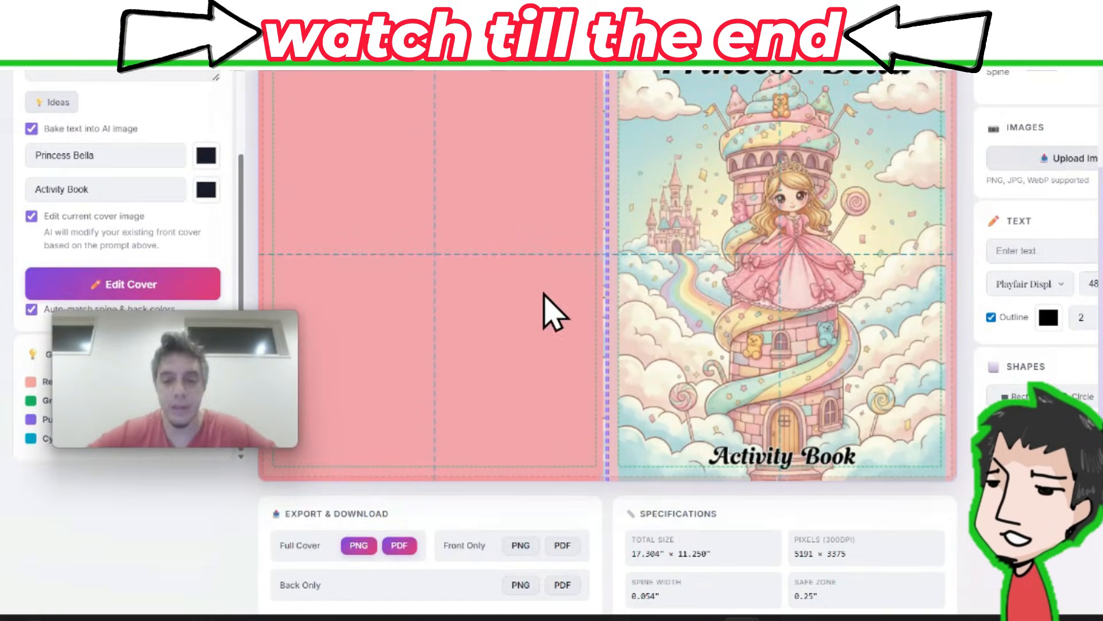
scroll(544, 293, up, 1)
click(1063, 214)
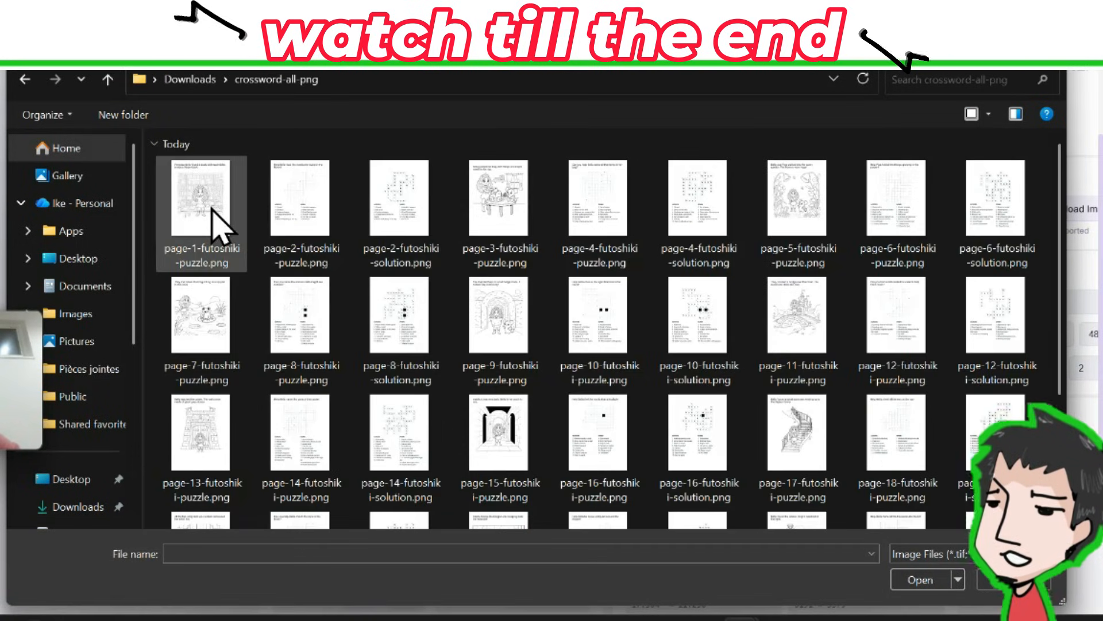
click(212, 210)
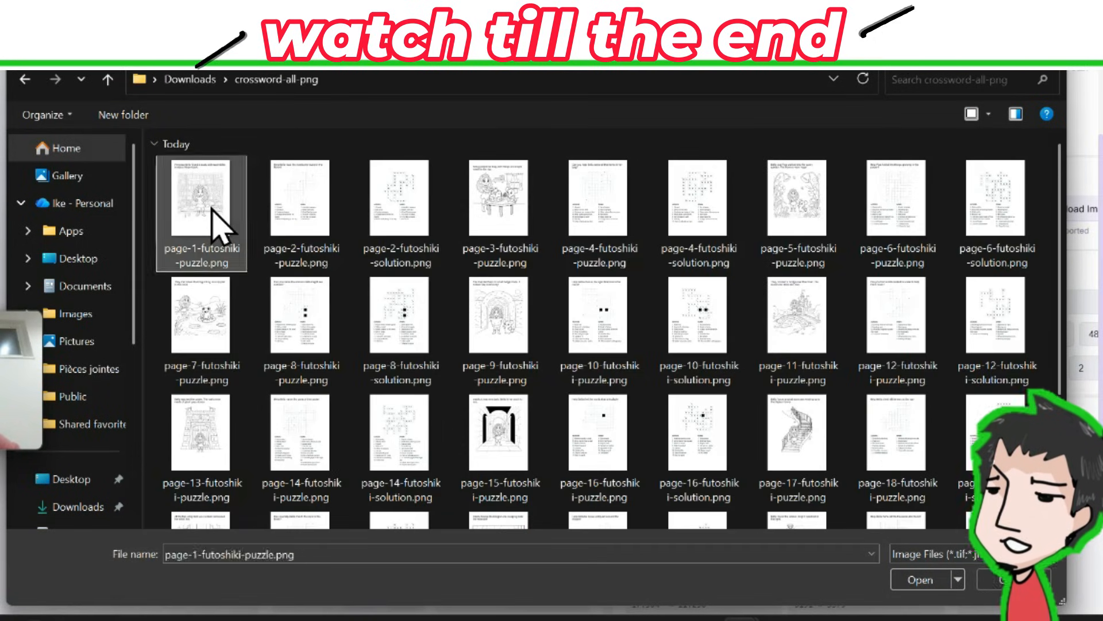
double_click(211, 209)
drag(790, 271, 462, 279)
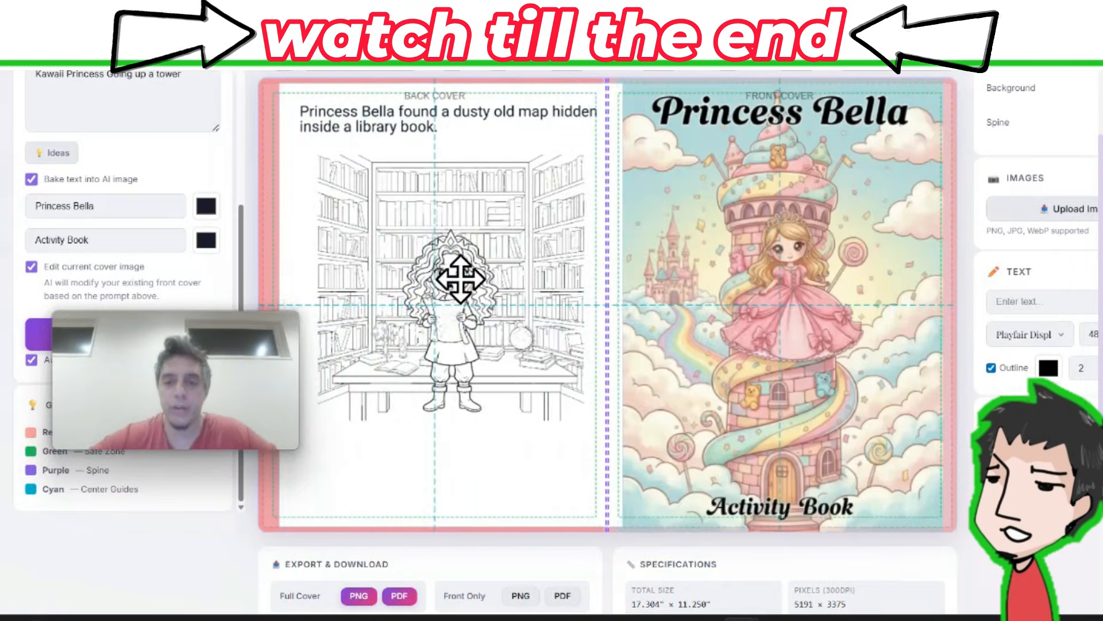
Shrink the library puzzle page to a small thumbnail and place it in the upper-left part of the back cover.
drag(475, 328, 395, 299)
drag(537, 501, 401, 320)
drag(362, 239, 446, 336)
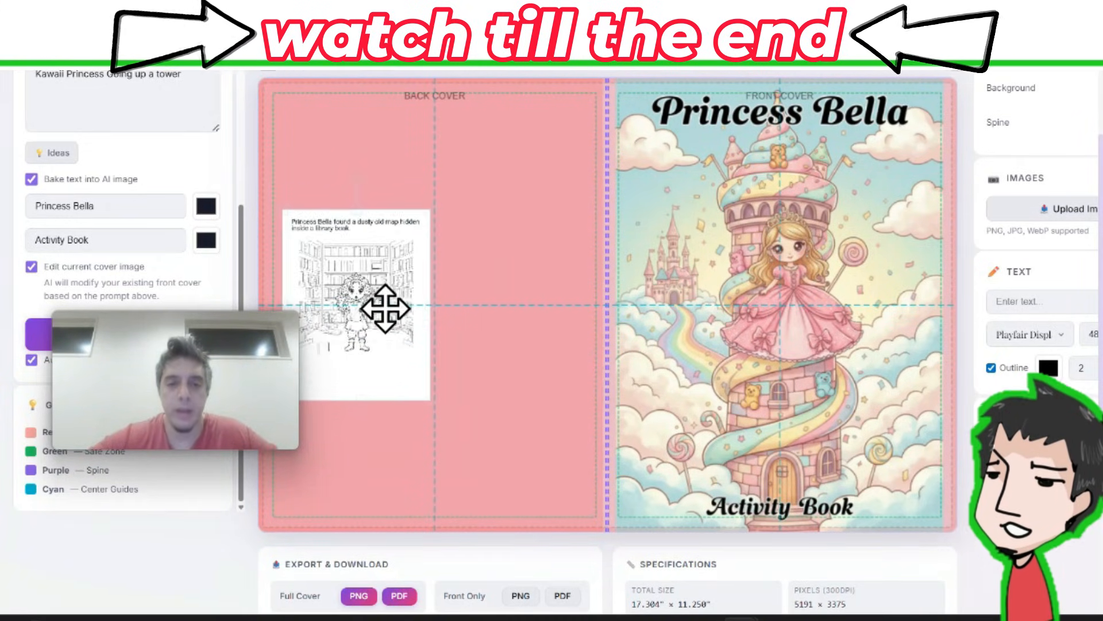
drag(385, 306, 377, 283)
drag(424, 366, 408, 336)
drag(364, 256, 373, 255)
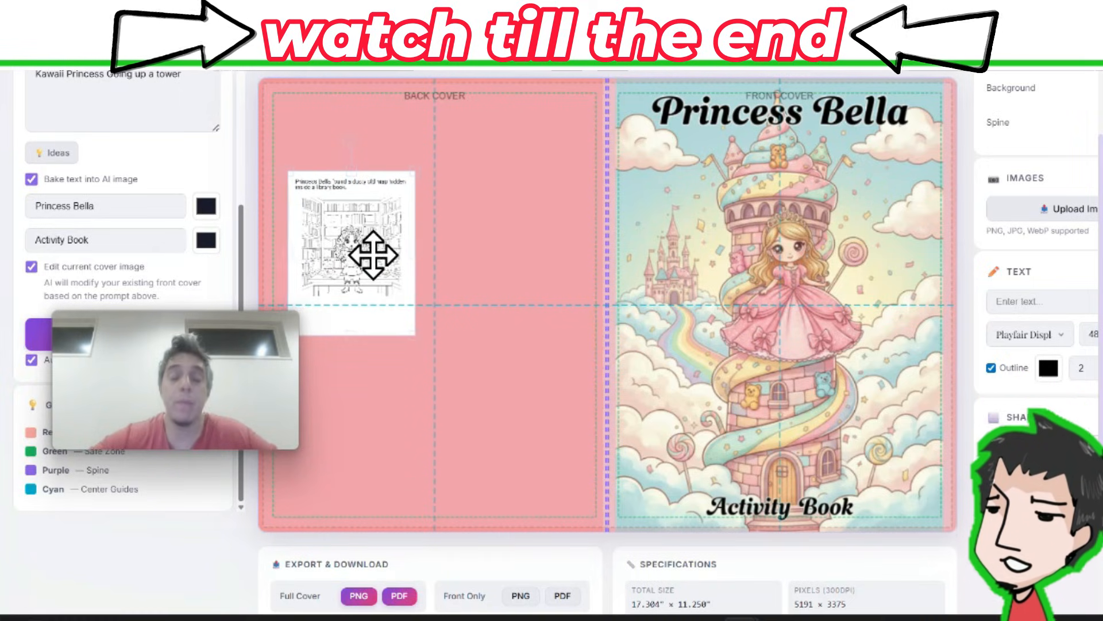
Upload page-2-futoshiki-puzzle.png, shrink it to match the library thumbnail and align it beside that thumbnail on the back cover.
click(1069, 210)
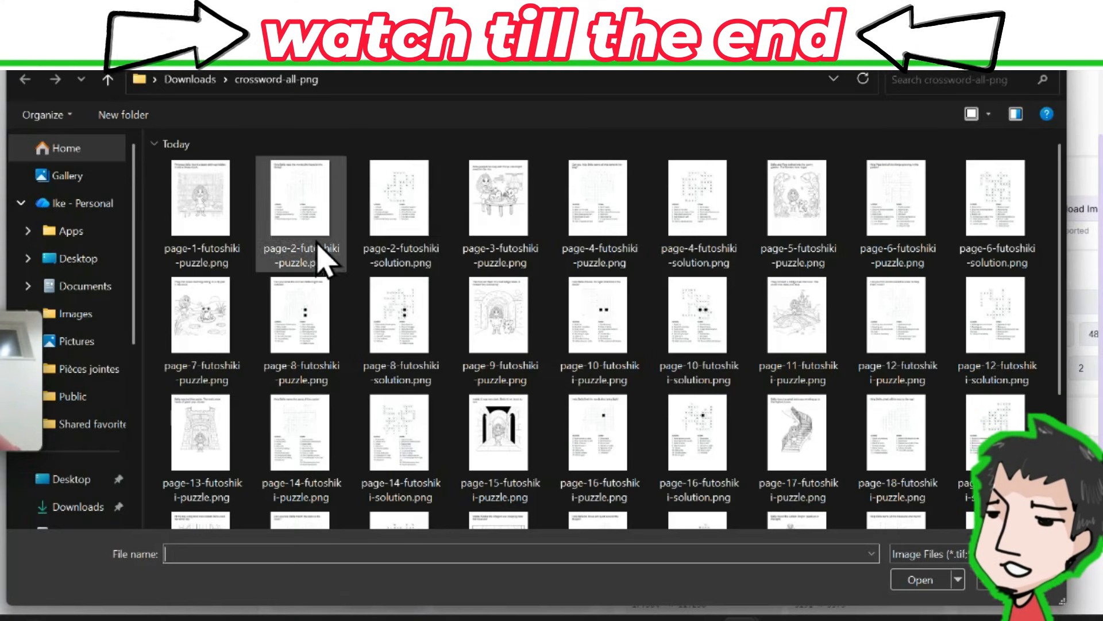
double_click(296, 208)
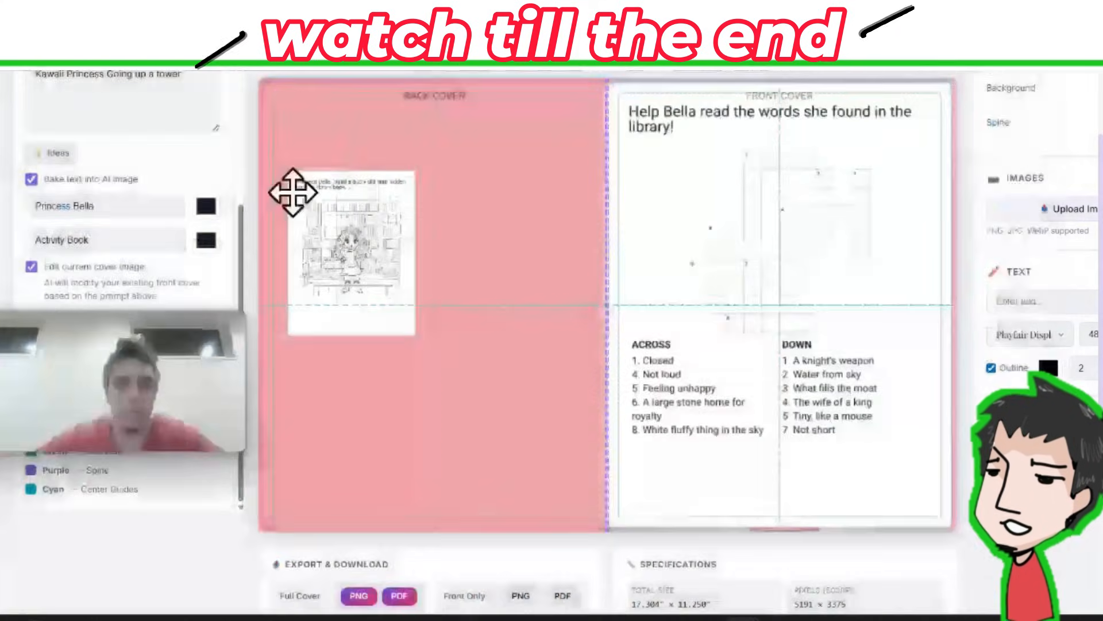
drag(815, 313, 533, 319)
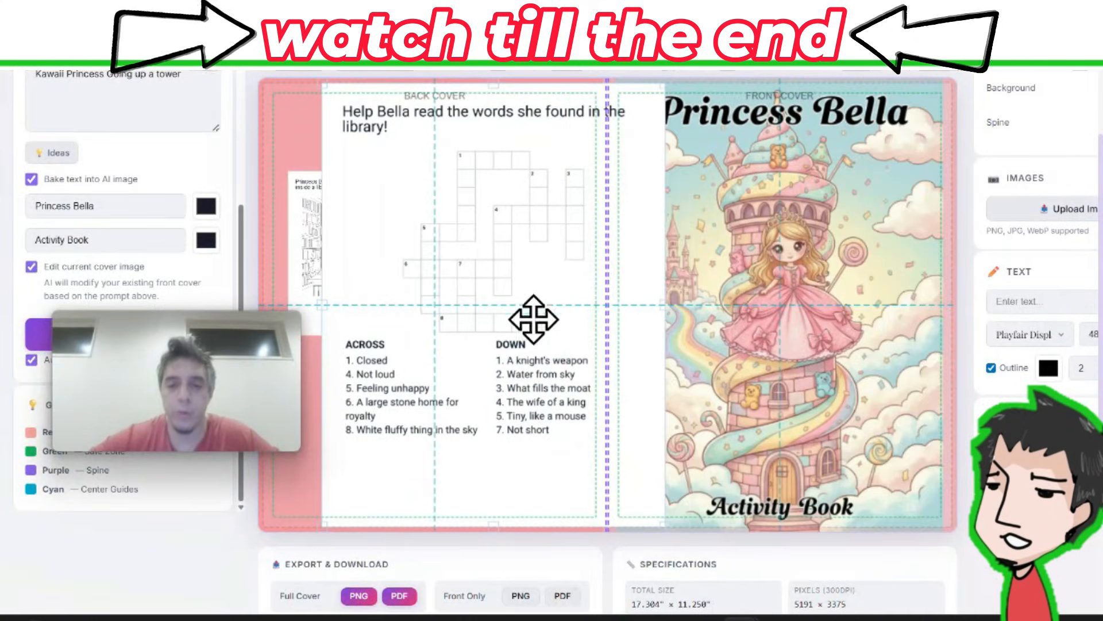
drag(667, 526, 498, 352)
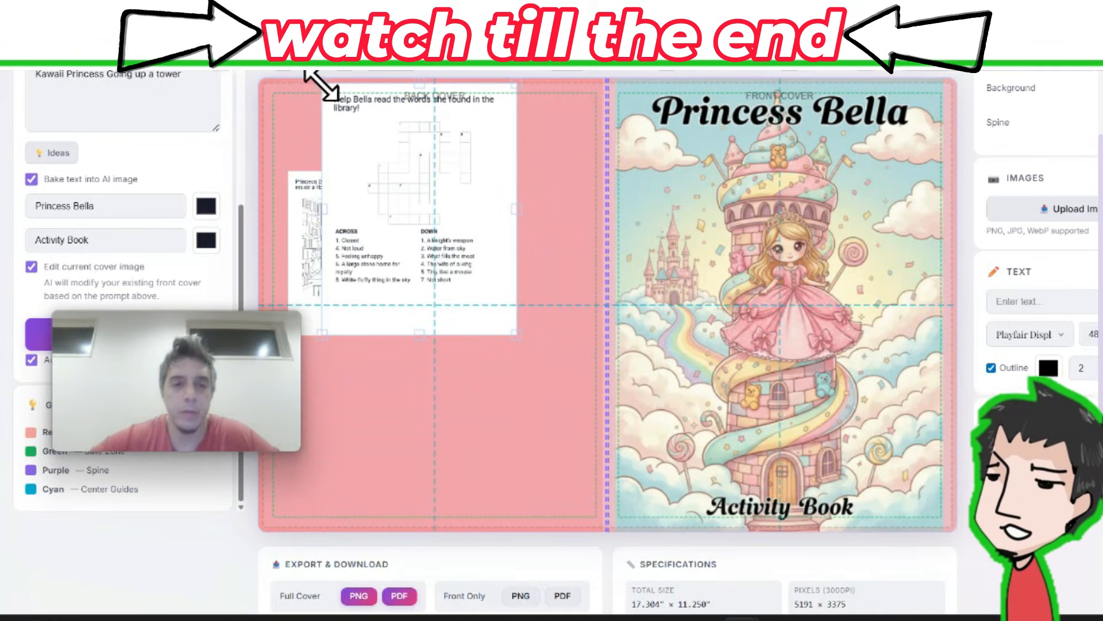
drag(313, 75, 385, 170)
drag(468, 234, 539, 241)
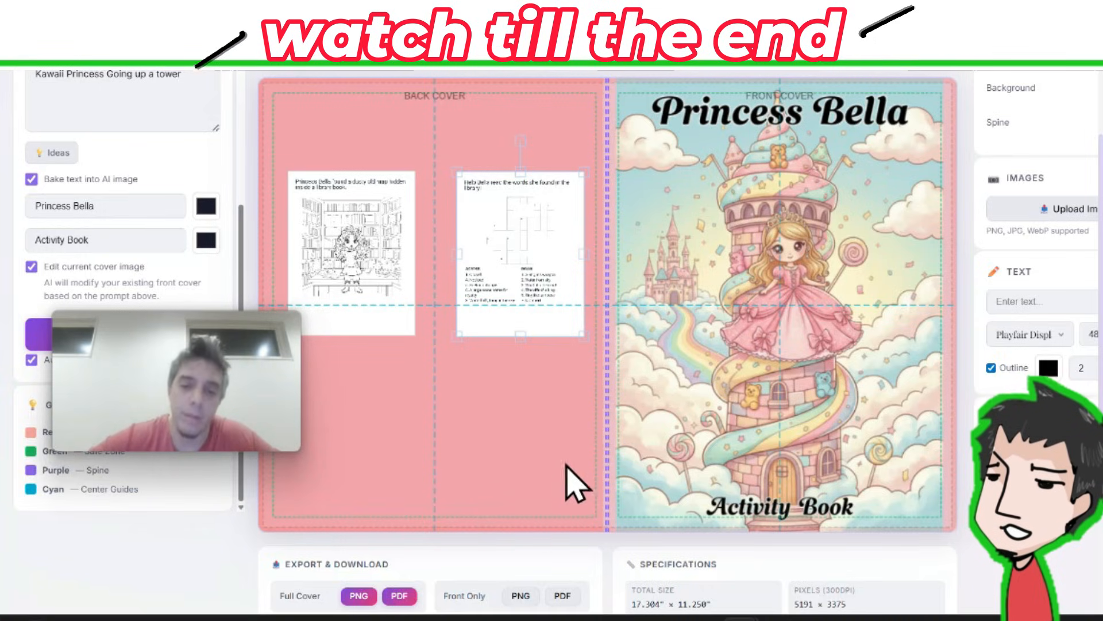
Upload page-17-futoshiki-puzzle.png, shrink it to the same thumbnail size and place it below the library thumbnail on the back cover.
click(1056, 211)
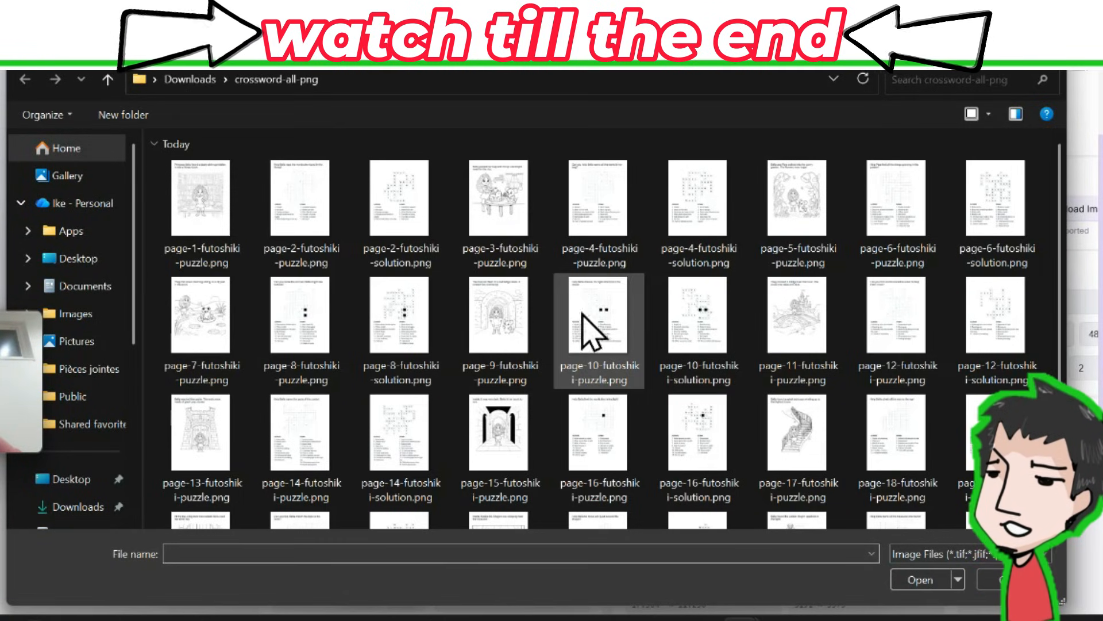
double_click(796, 436)
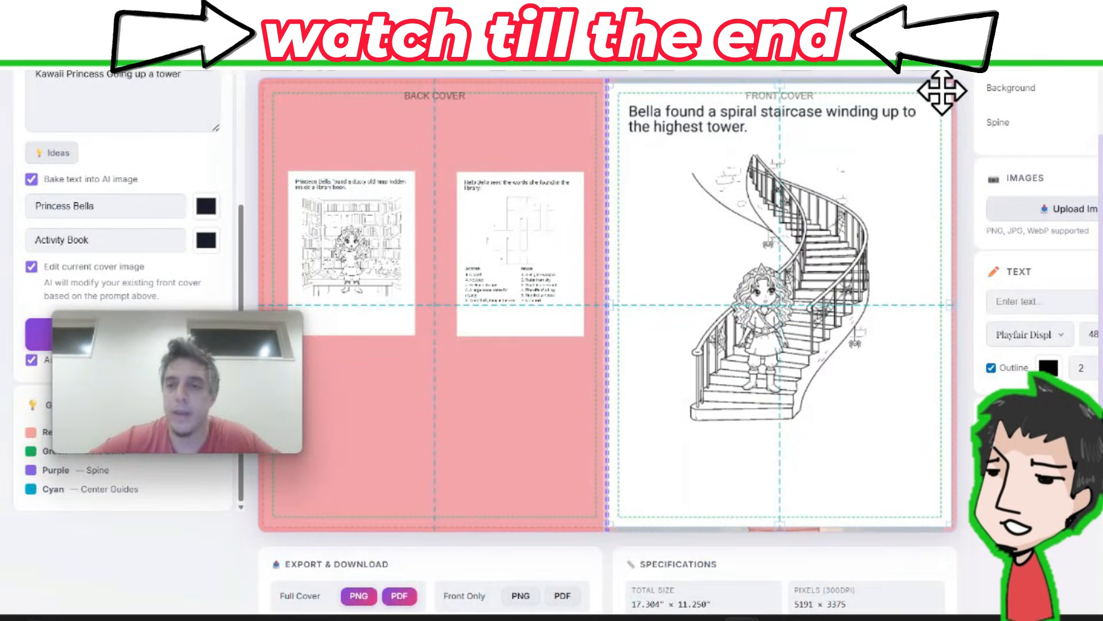
drag(756, 301, 500, 264)
drag(418, 381, 458, 323)
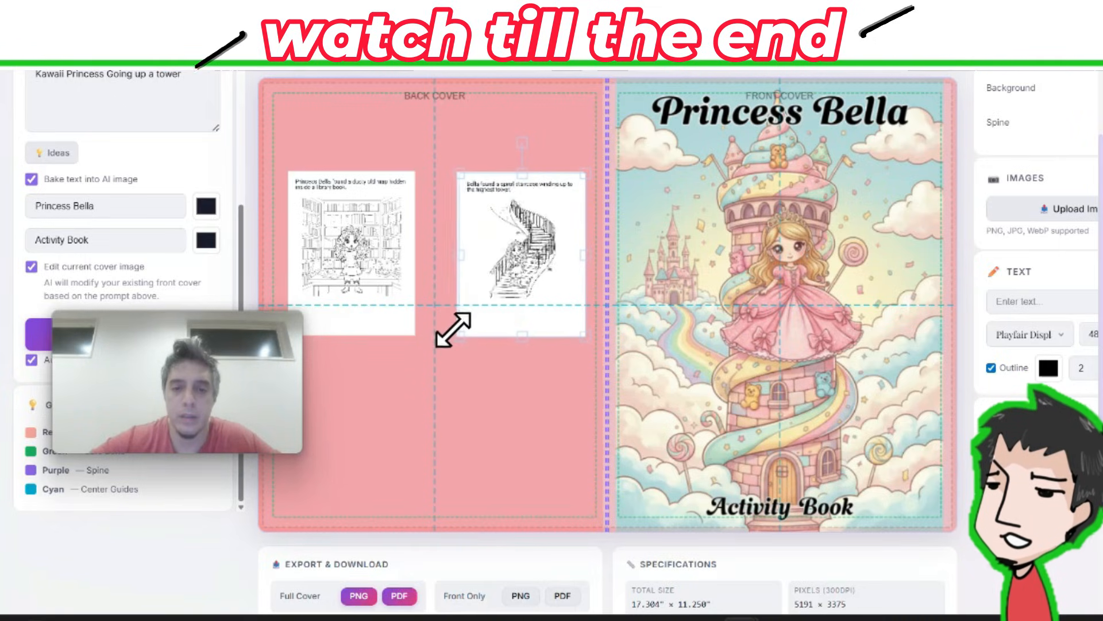
drag(505, 266, 343, 427)
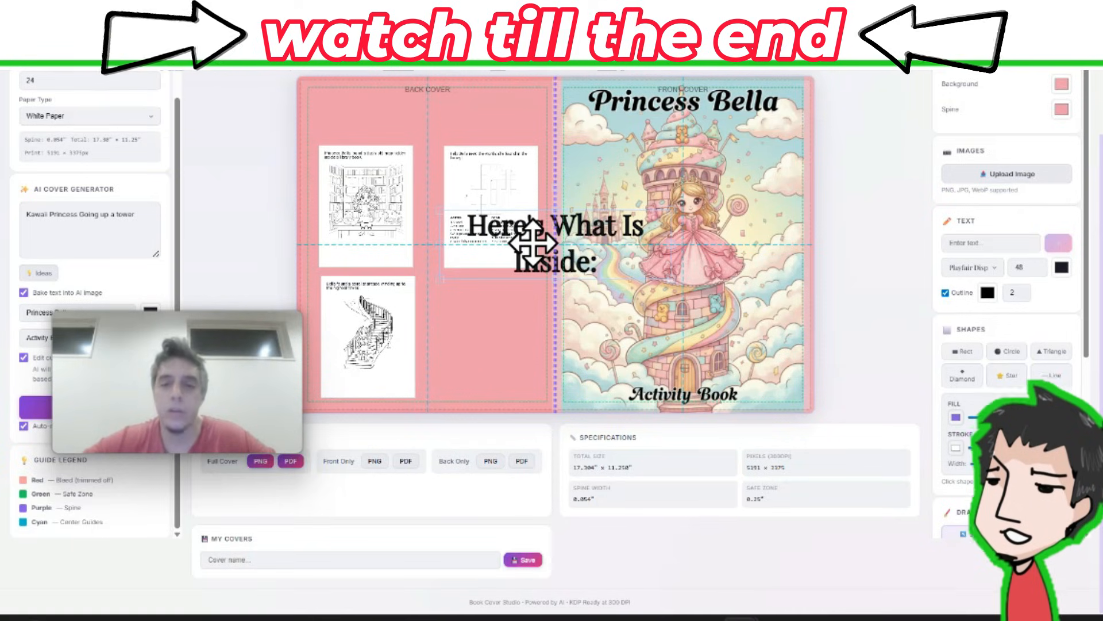
Set the "Here's What Is Inside:" heading to font size 34 and center it above the back-cover thumbnails.
click(1036, 265)
click(1036, 265)
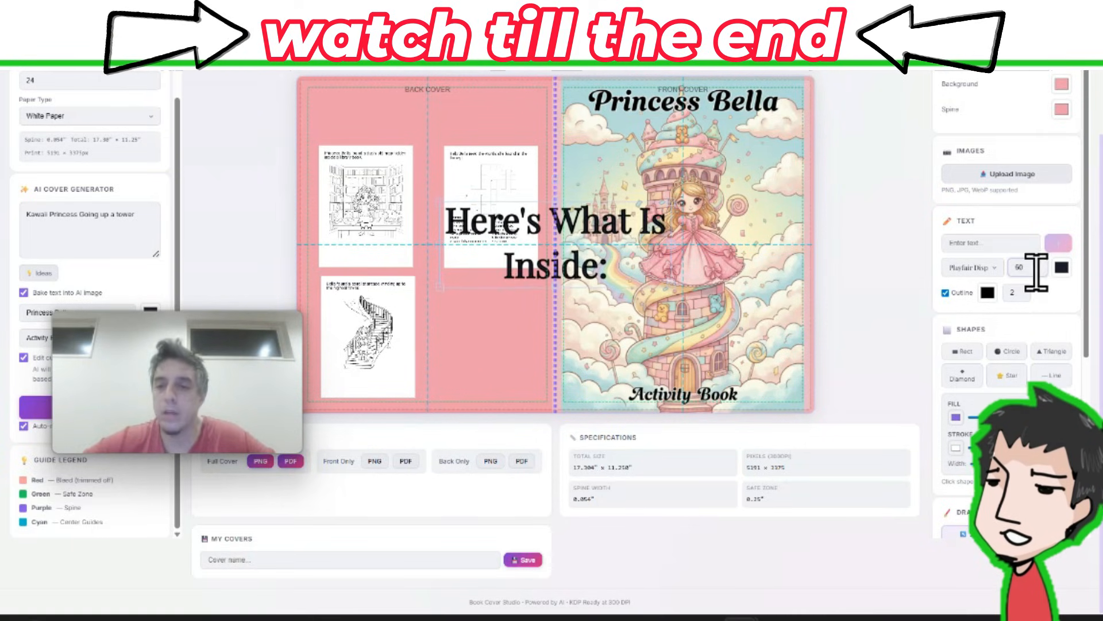
click(1037, 271)
click(1037, 271)
click(1037, 271)
click(1038, 271)
click(1038, 270)
click(1037, 270)
click(1037, 271)
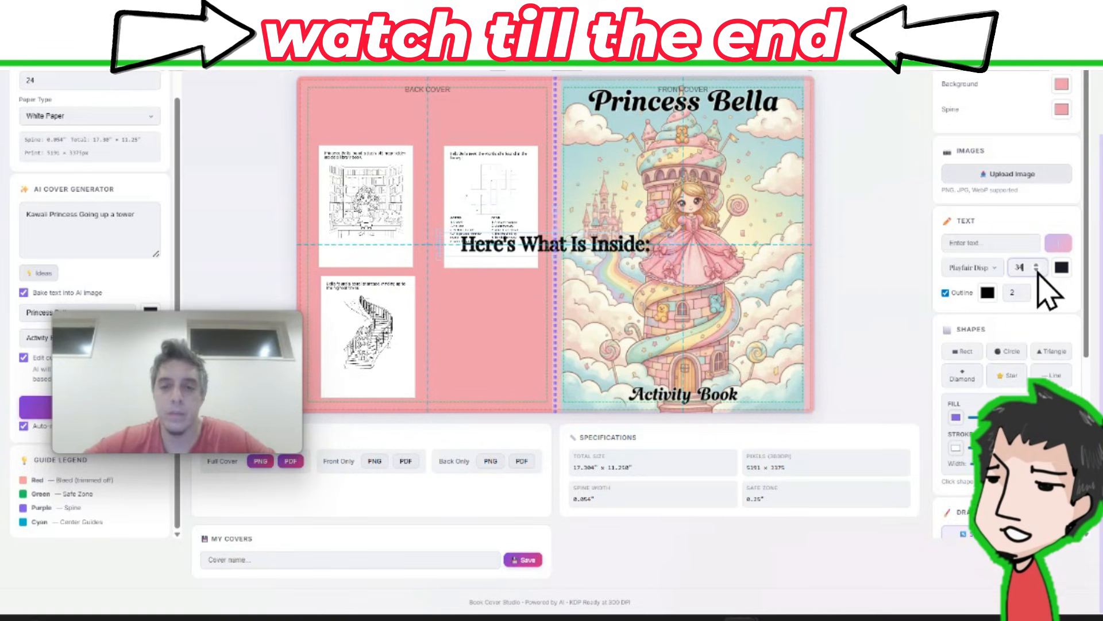
drag(522, 256, 414, 129)
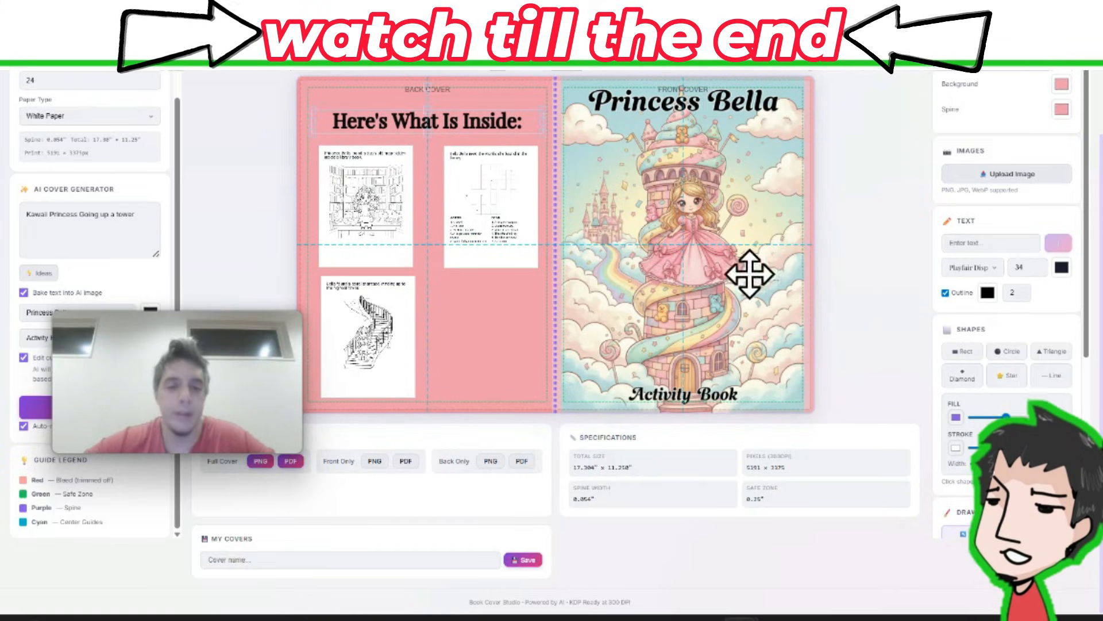
Export the full cover as full-cover-8.5x11-spine0.054 (1).pdf to the Downloads folder and open the PDF to review it.
scroll(849, 243, up, 2)
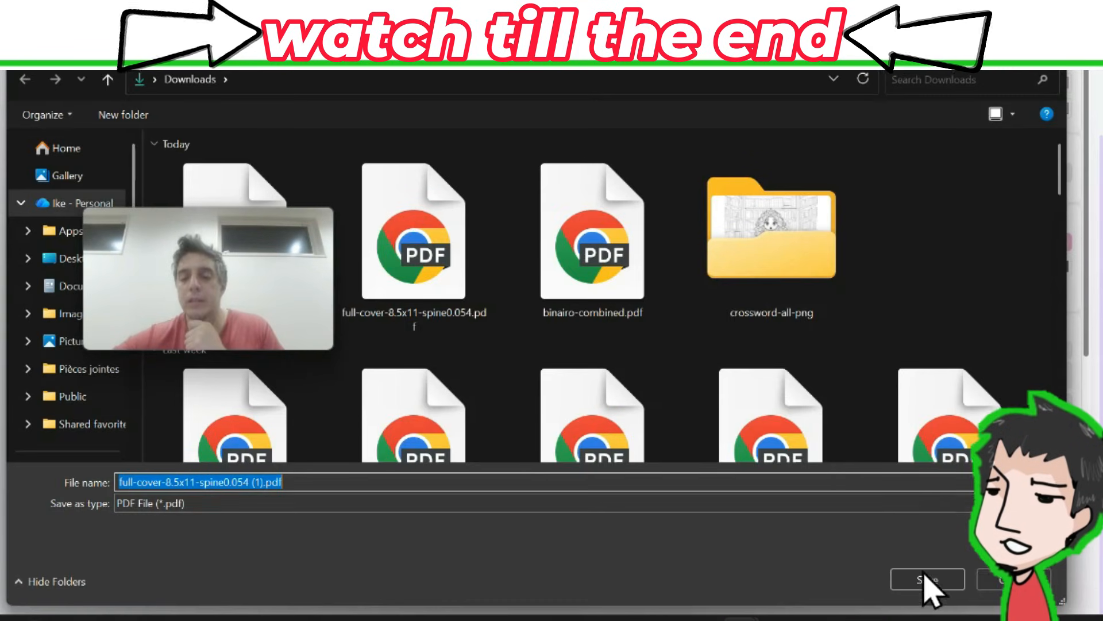
click(928, 584)
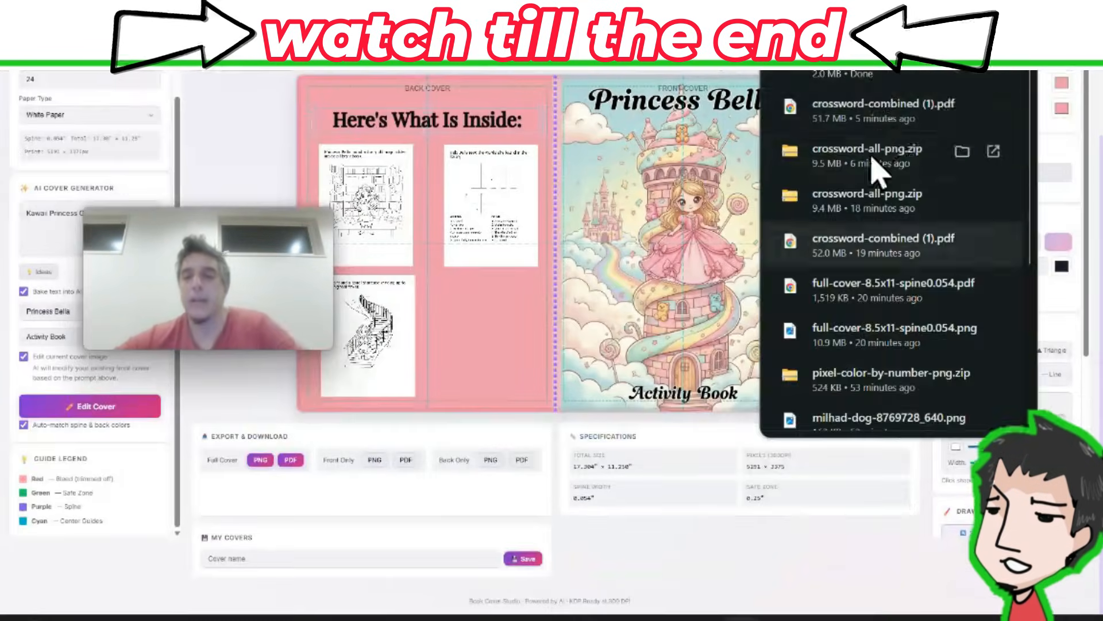
click(862, 74)
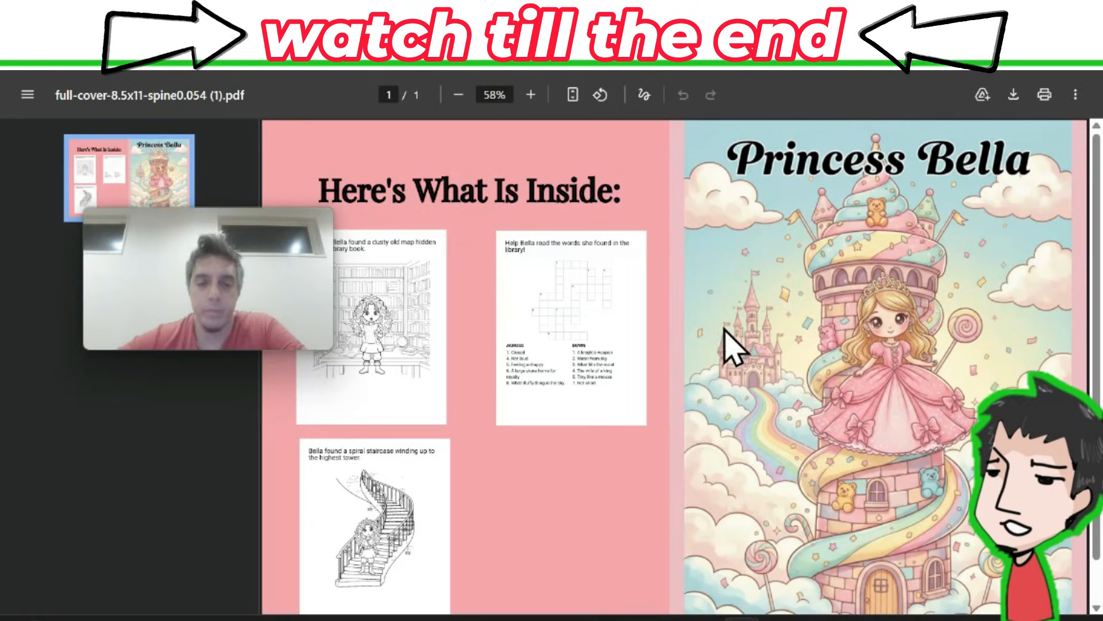
scroll(873, 352, down, 1)
scroll(871, 347, up, 1)
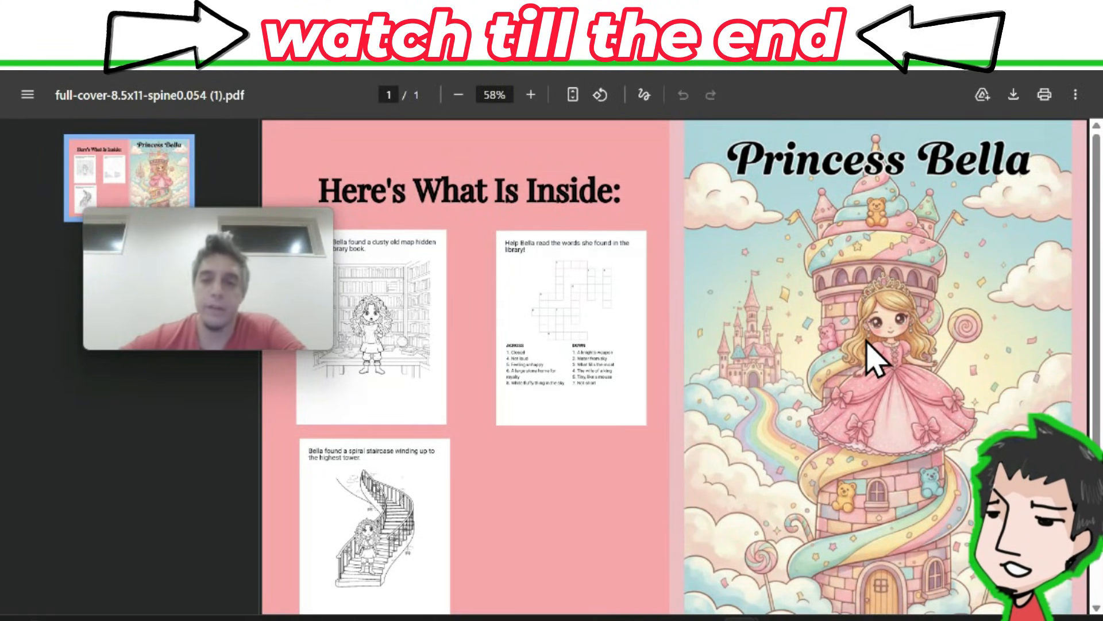
scroll(876, 359, down, 1)
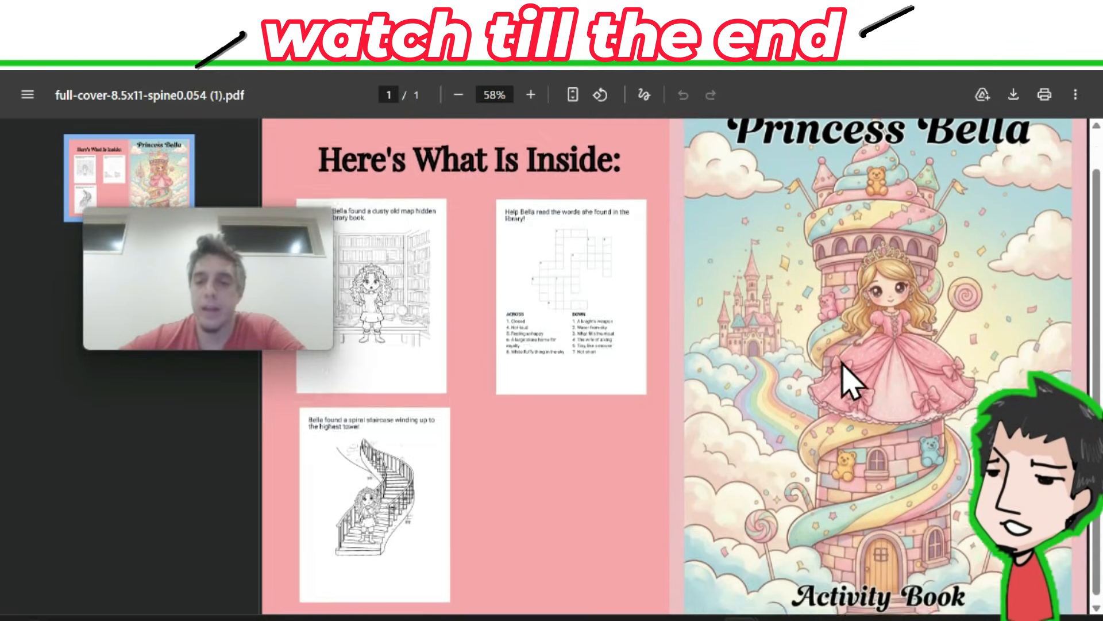